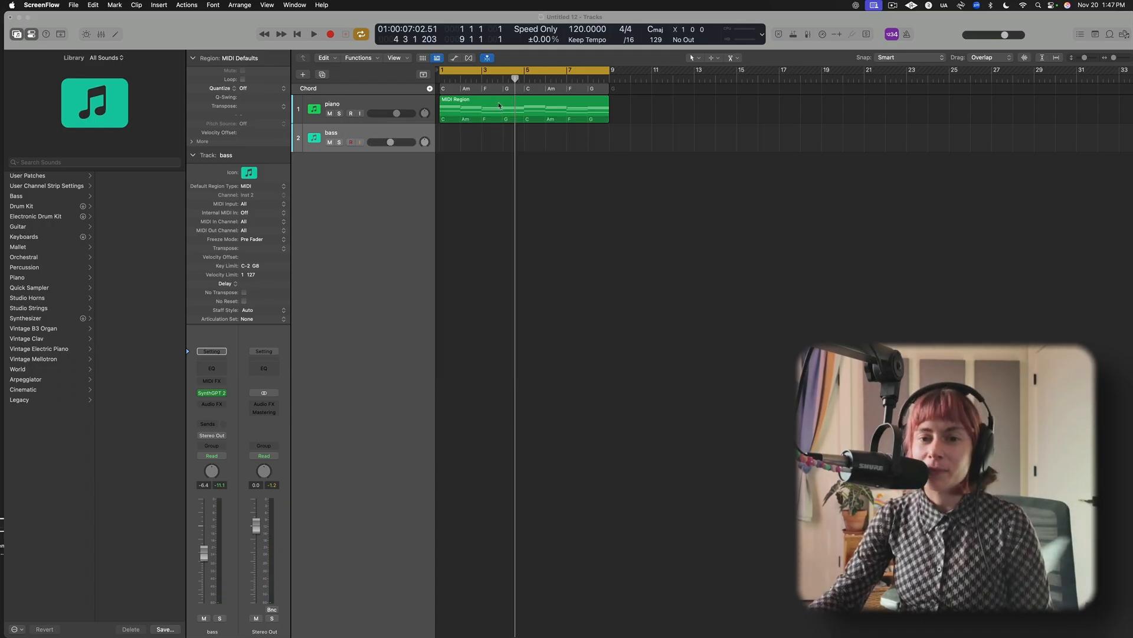
Select the piano MIDI region and play the project from the start.
click(500, 105)
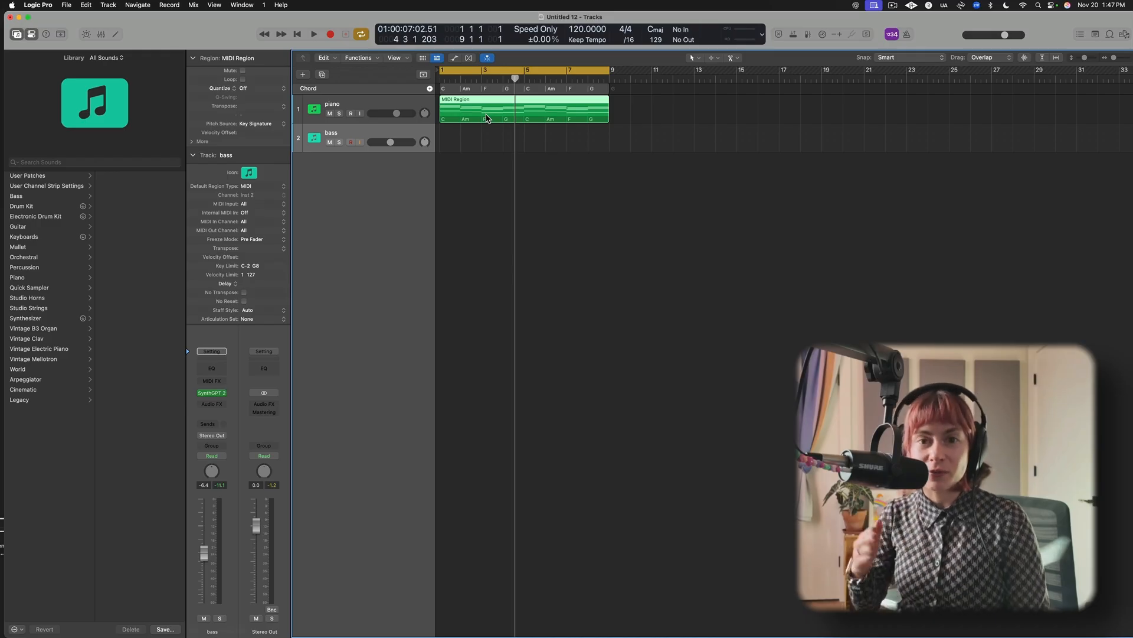
key(Return)
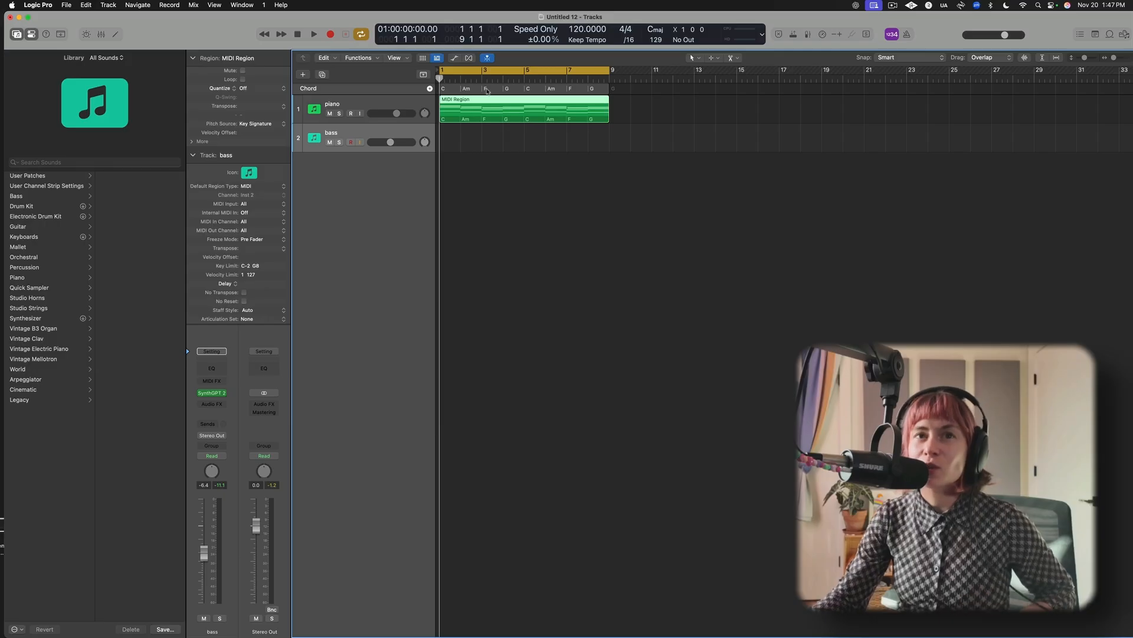
key(space)
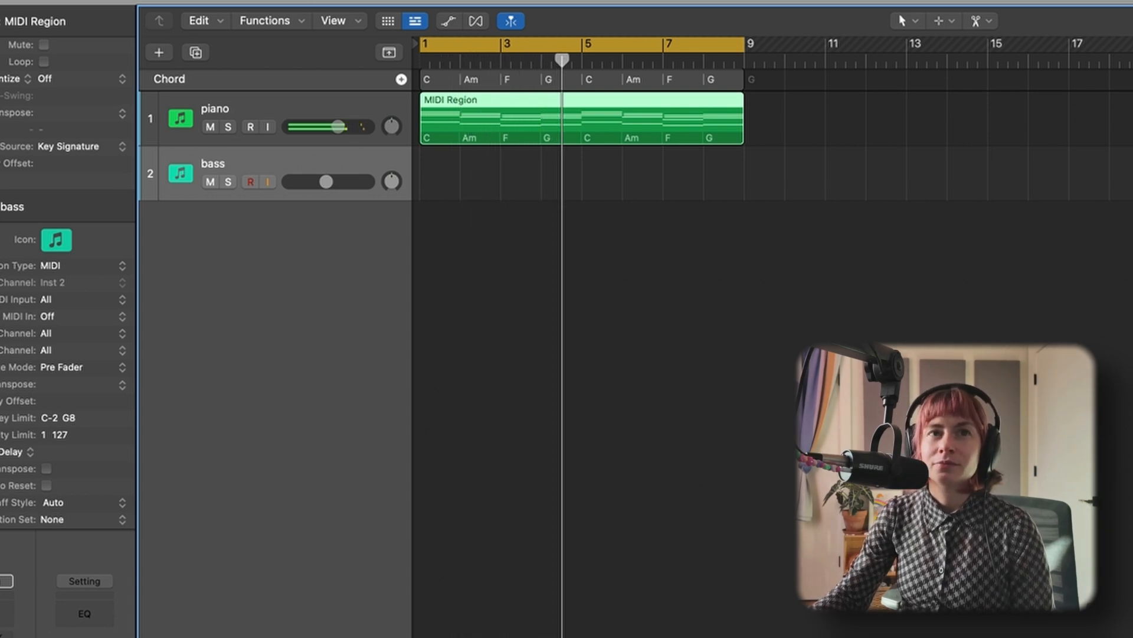
Open the piano region's notes, select the lowest note of every chord and copy them.
double_click(510, 108)
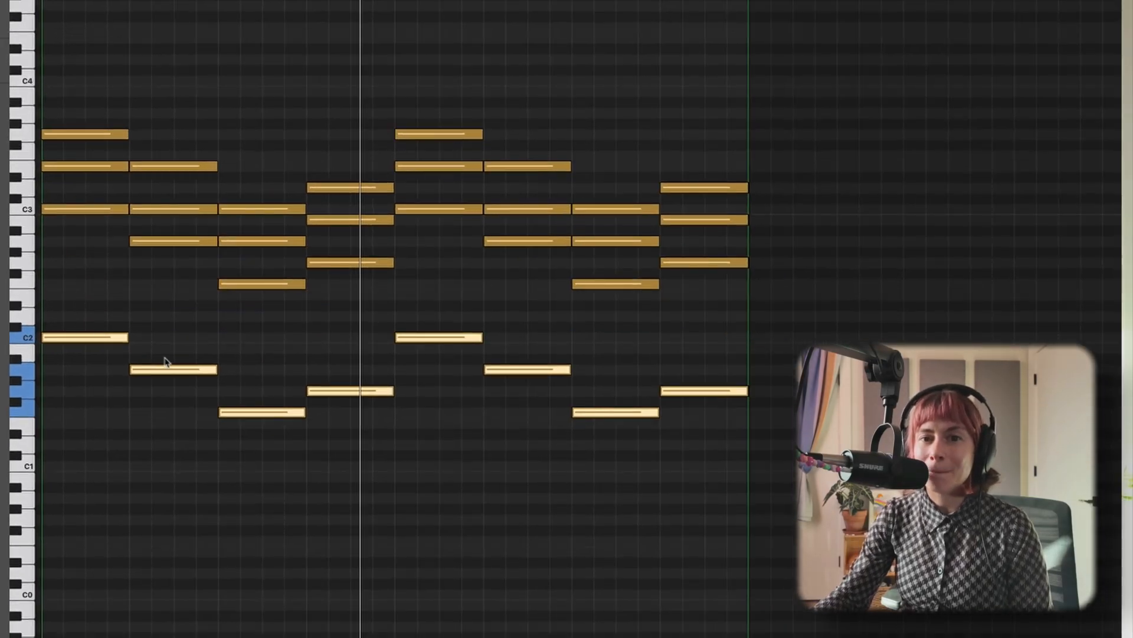
click(237, 109)
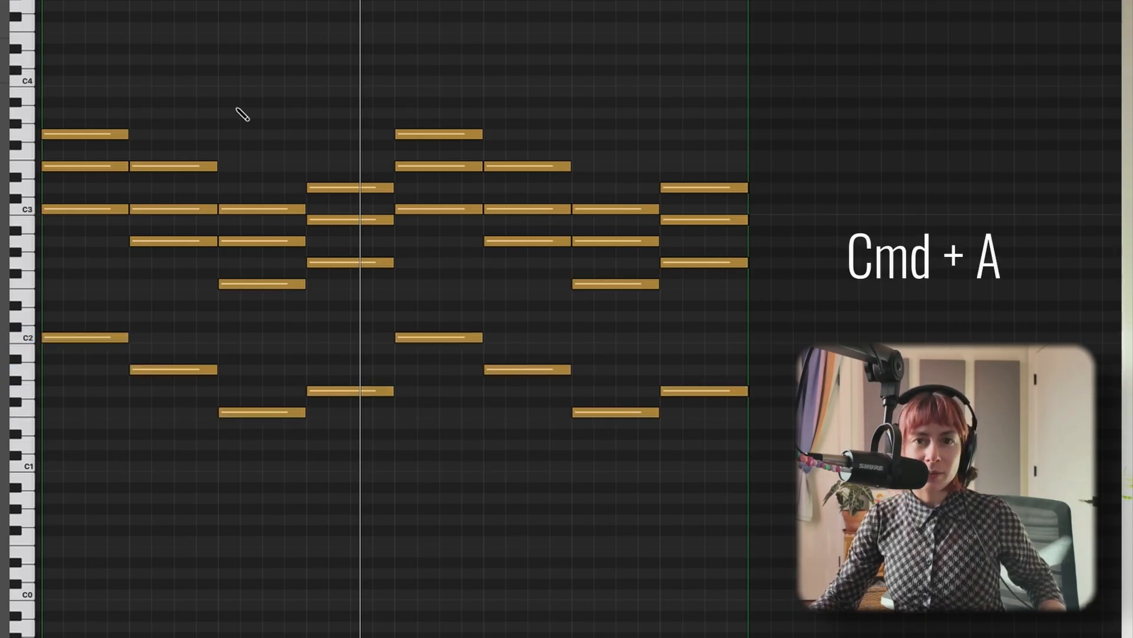
key(super+a)
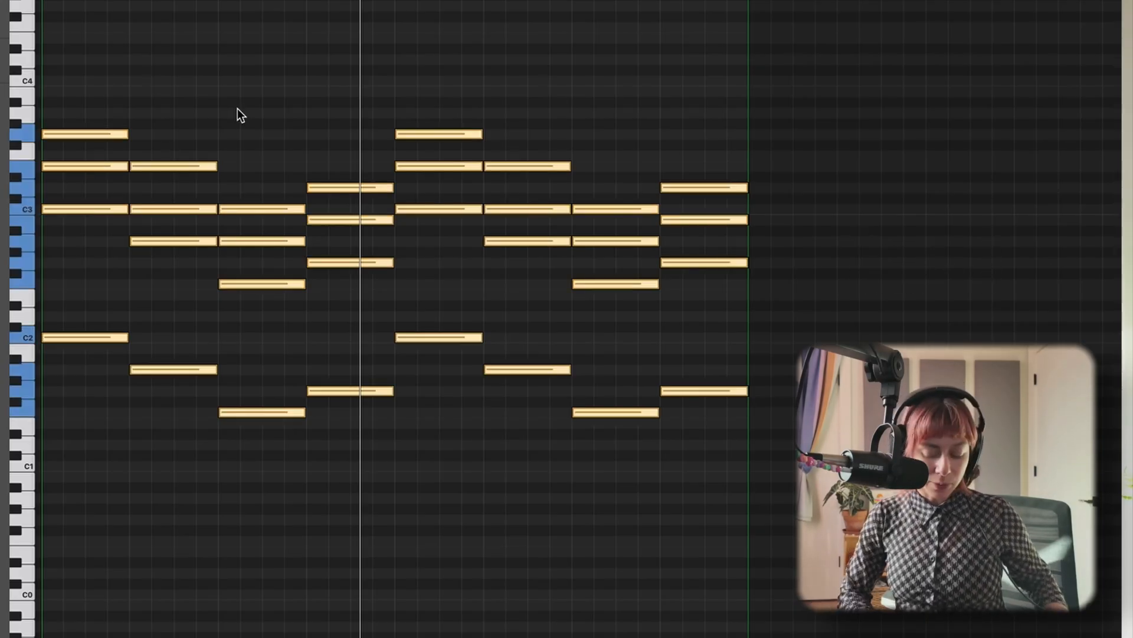
key(shift+Down)
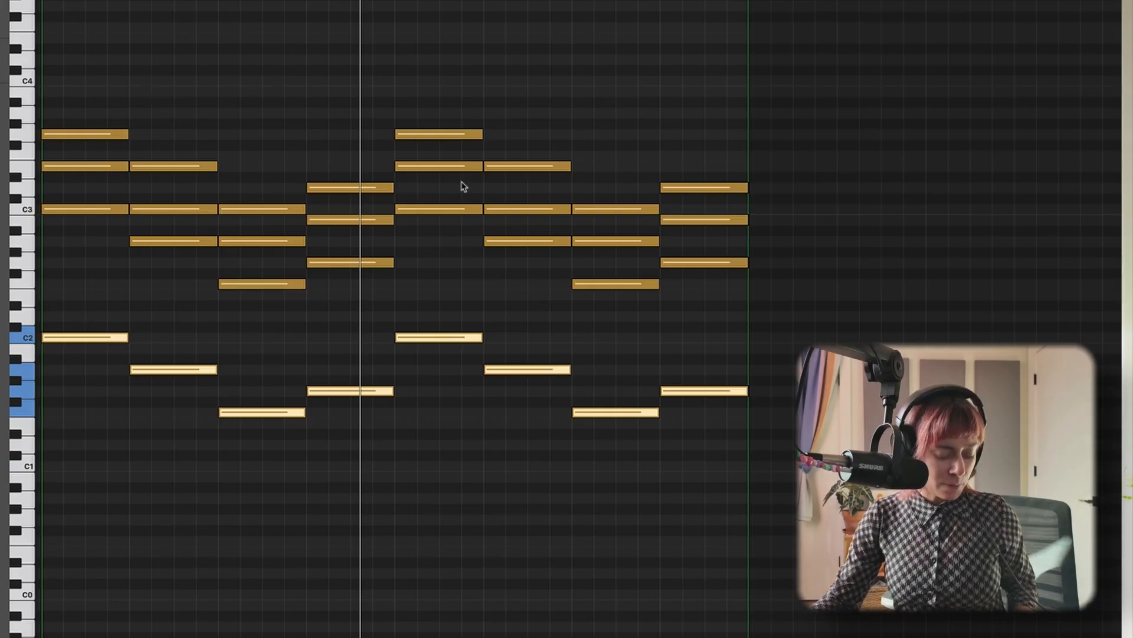
key(super+c)
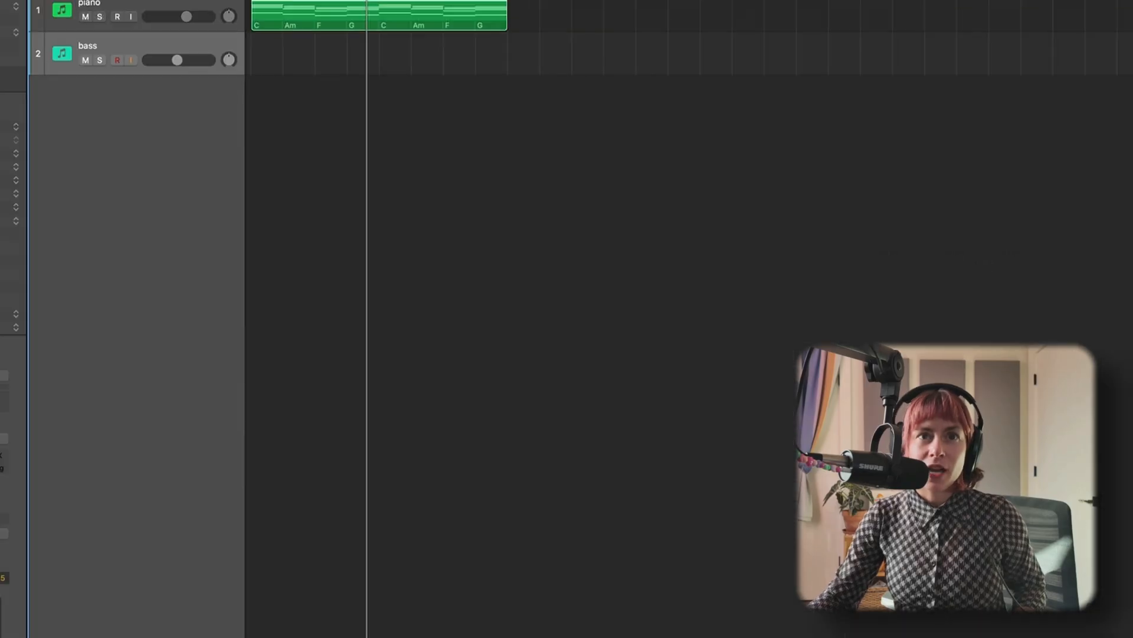
Paste the copied root notes at bar 1 on the bass track, transpose them down one octave and play the result.
key(Return)
key(super+v)
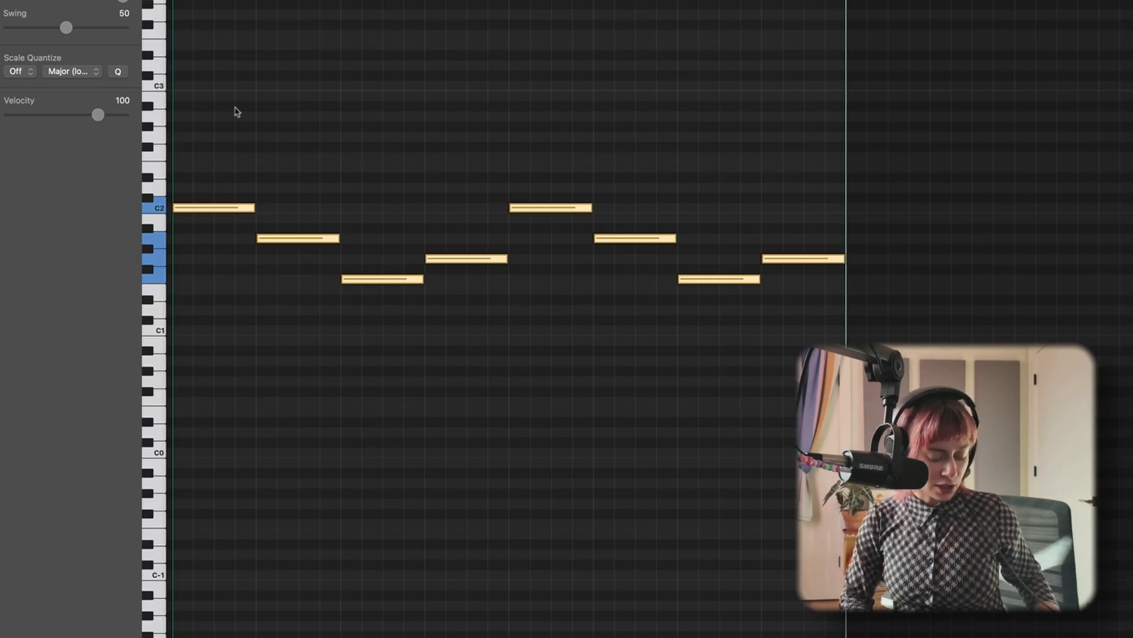
key(shift+alt+Down)
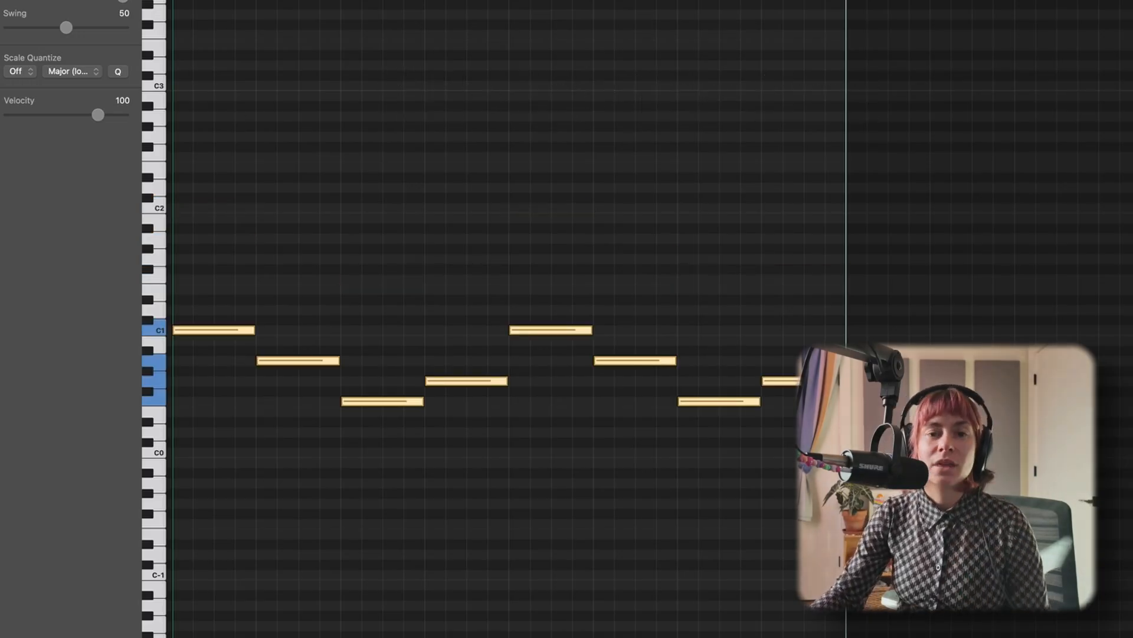
key(space)
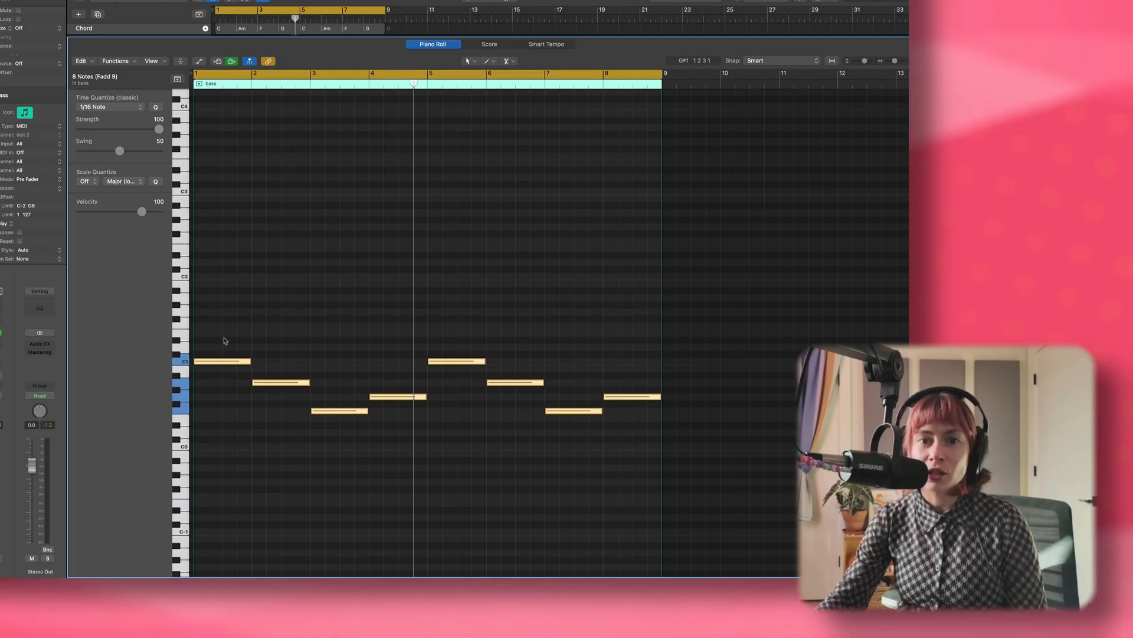
Split every bass note except bar 3's into three shorter notes, mostly cutting at beats 3 and 4, and play the rhythm.
right_click(223, 363)
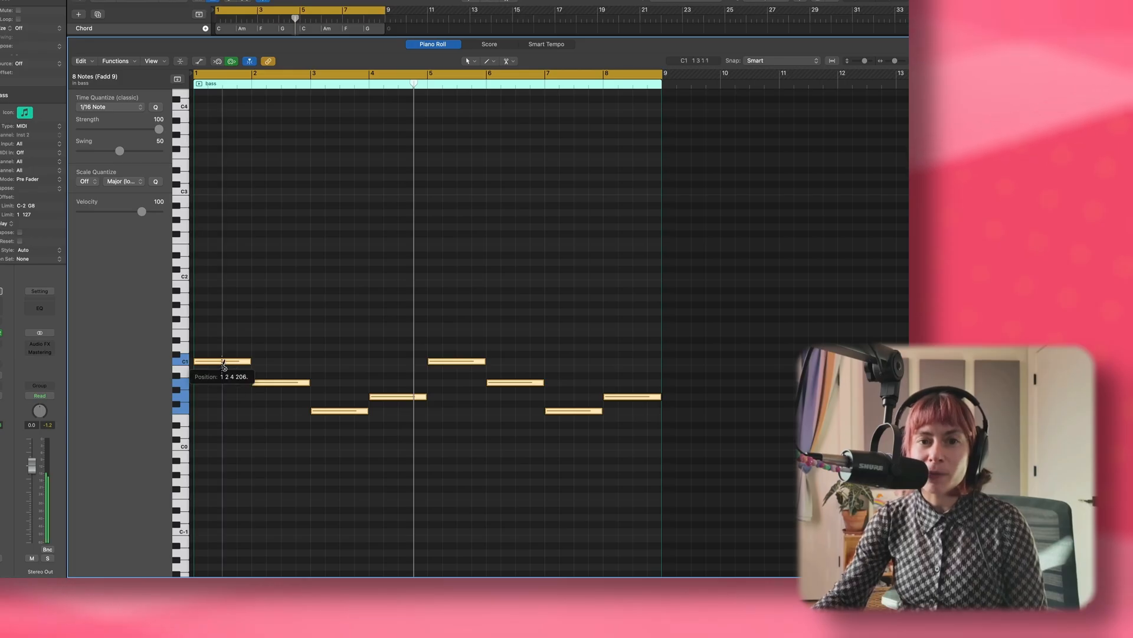
right_click(236, 362)
right_click(281, 383)
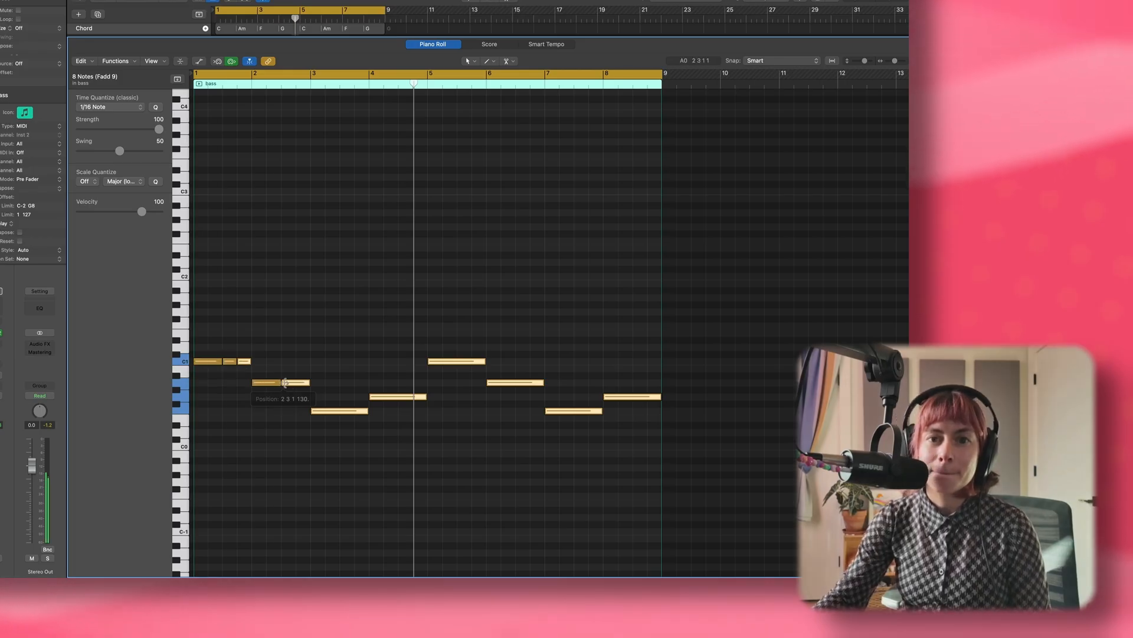
right_click(296, 383)
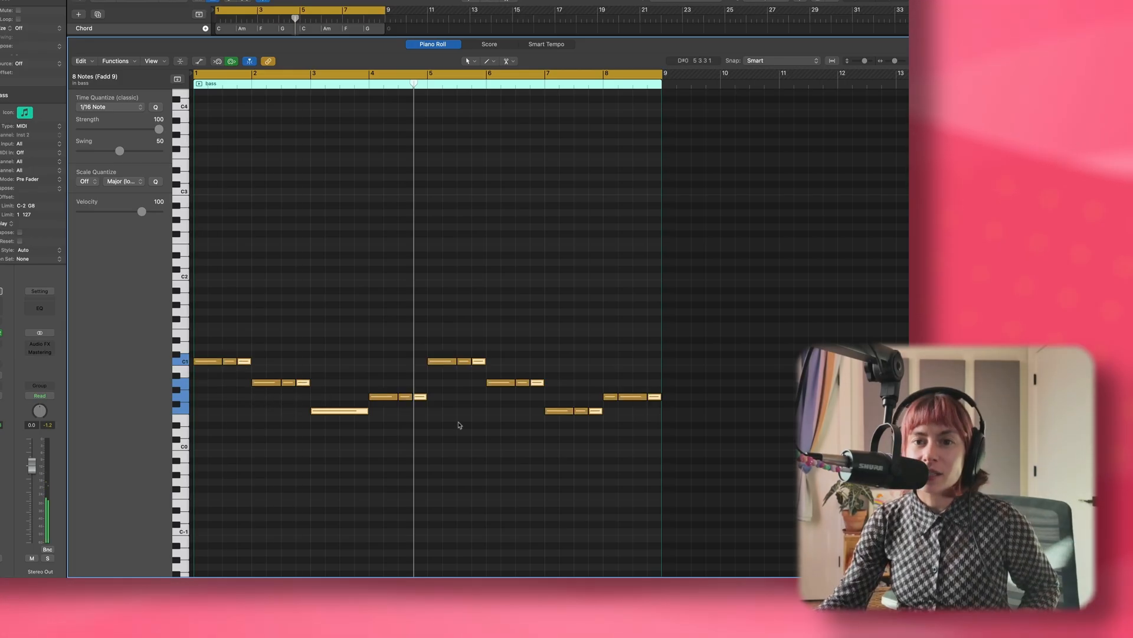
key(space)
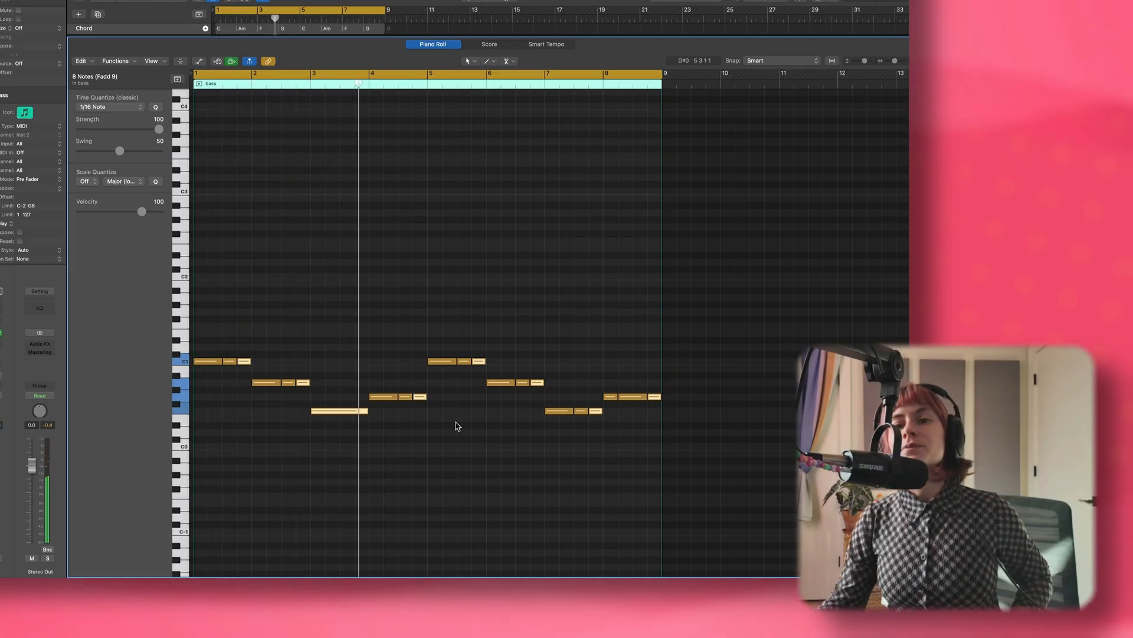
key(space)
Split the bass note in bar 3 at beats 2 and 4 and bar 2's first note at beat 2, and play from the start.
scroll(343, 442, down, 3)
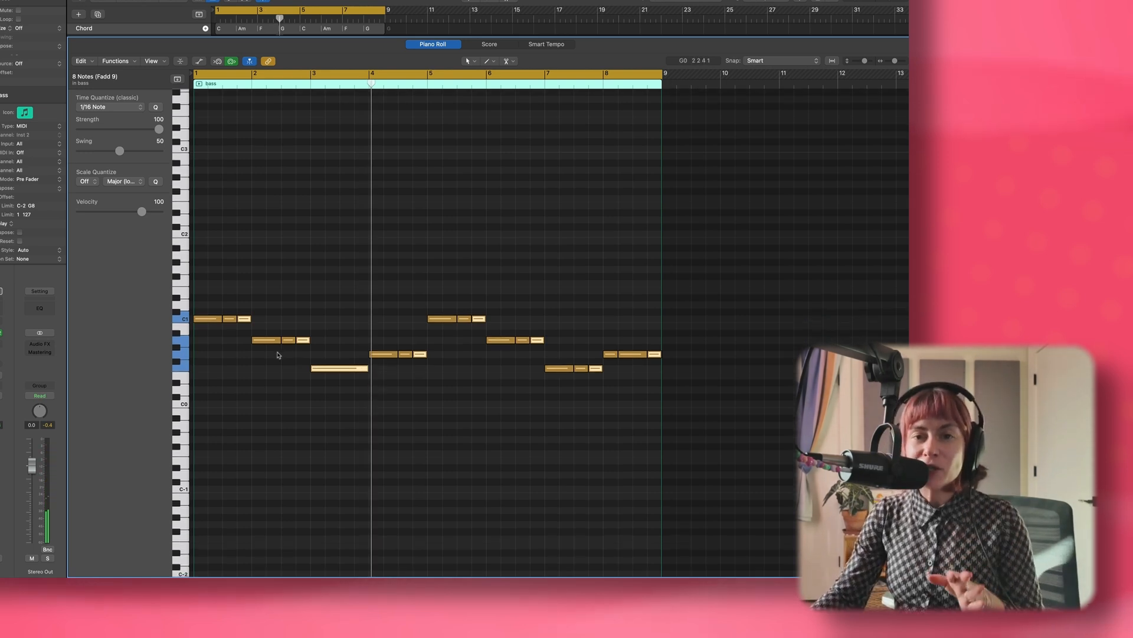
click(325, 369)
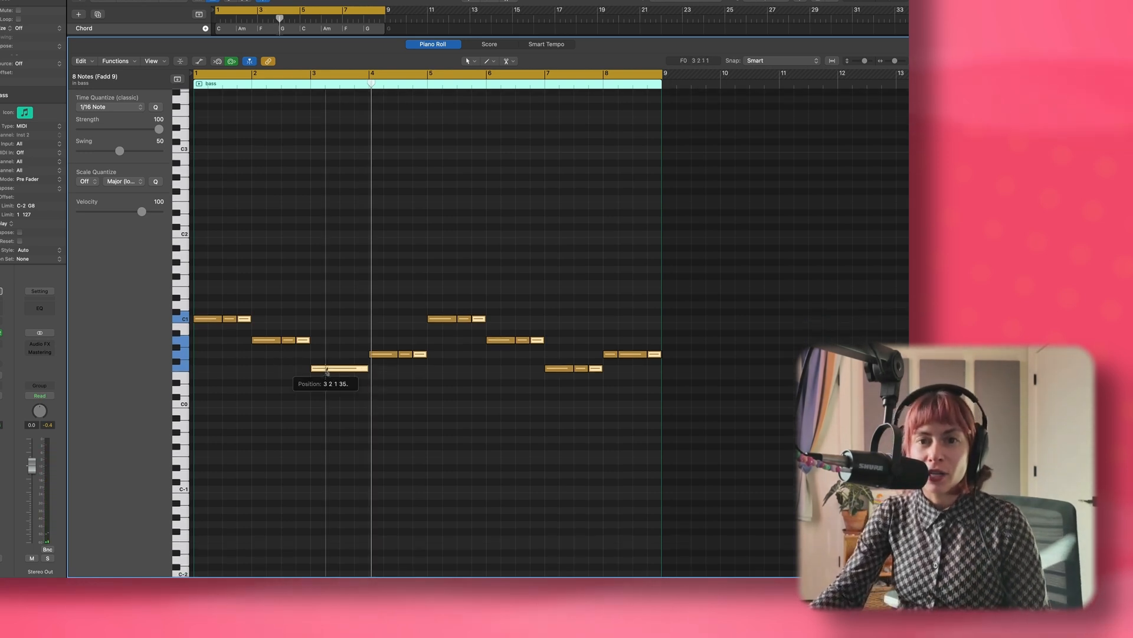
click(355, 368)
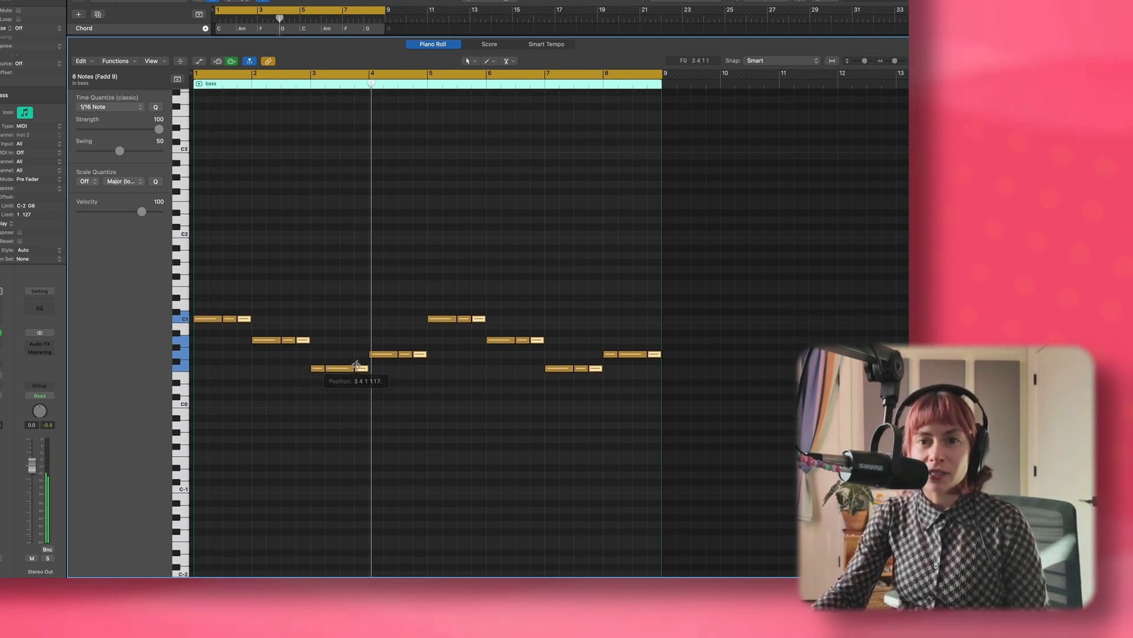
click(266, 340)
key(Return)
key(space)
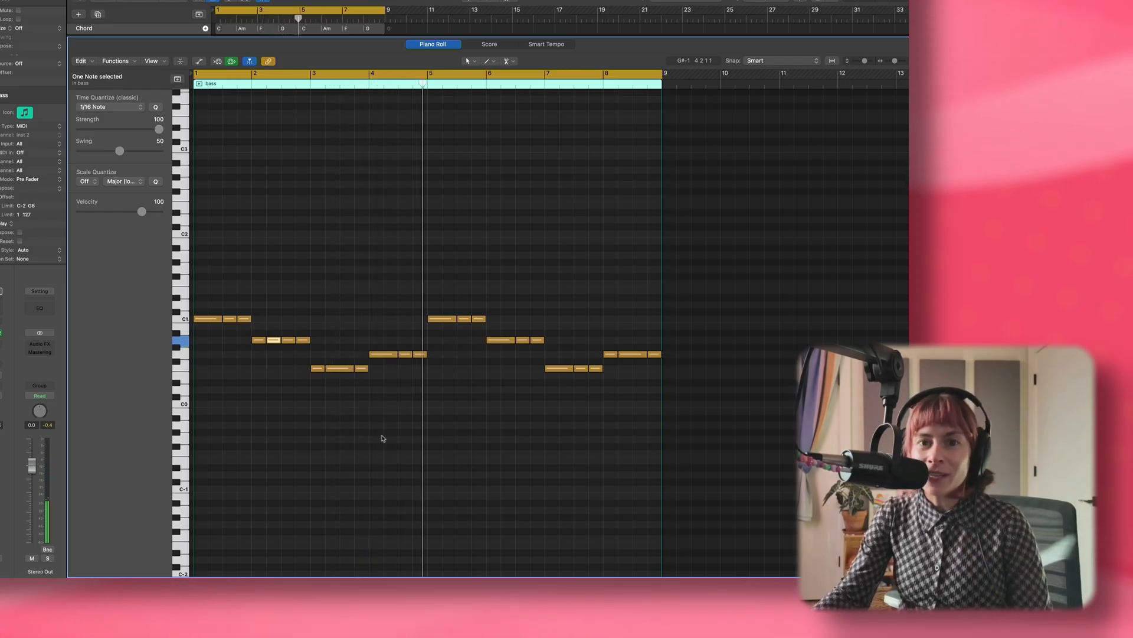
Raise the bass notes on beat 3 of bars 1 and 2 by one octave and play the line.
click(279, 389)
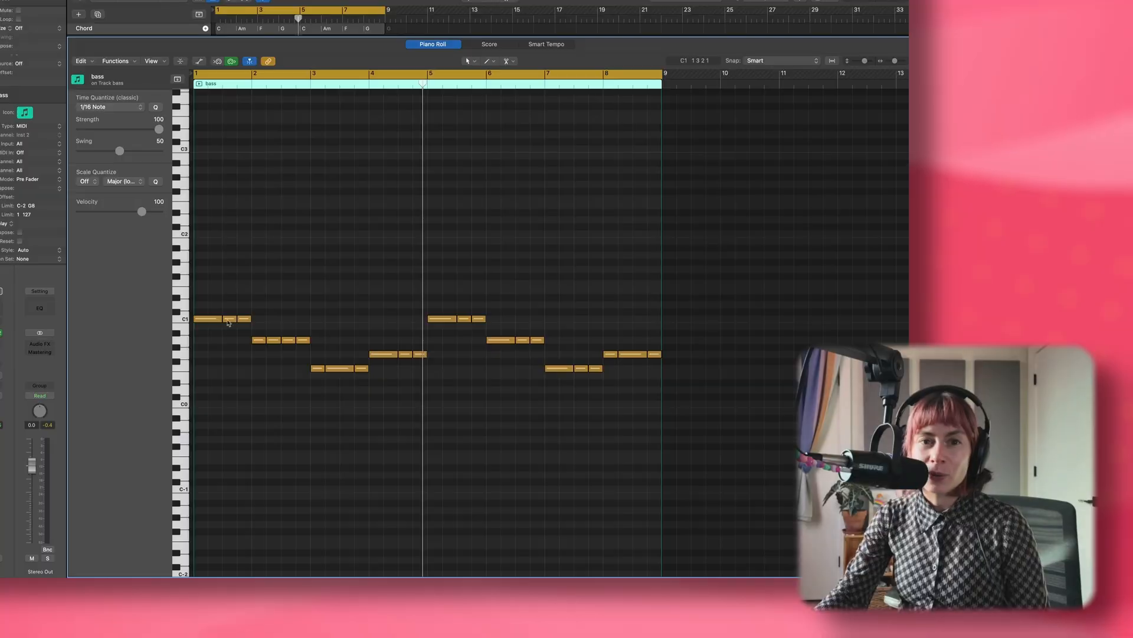
click(229, 319)
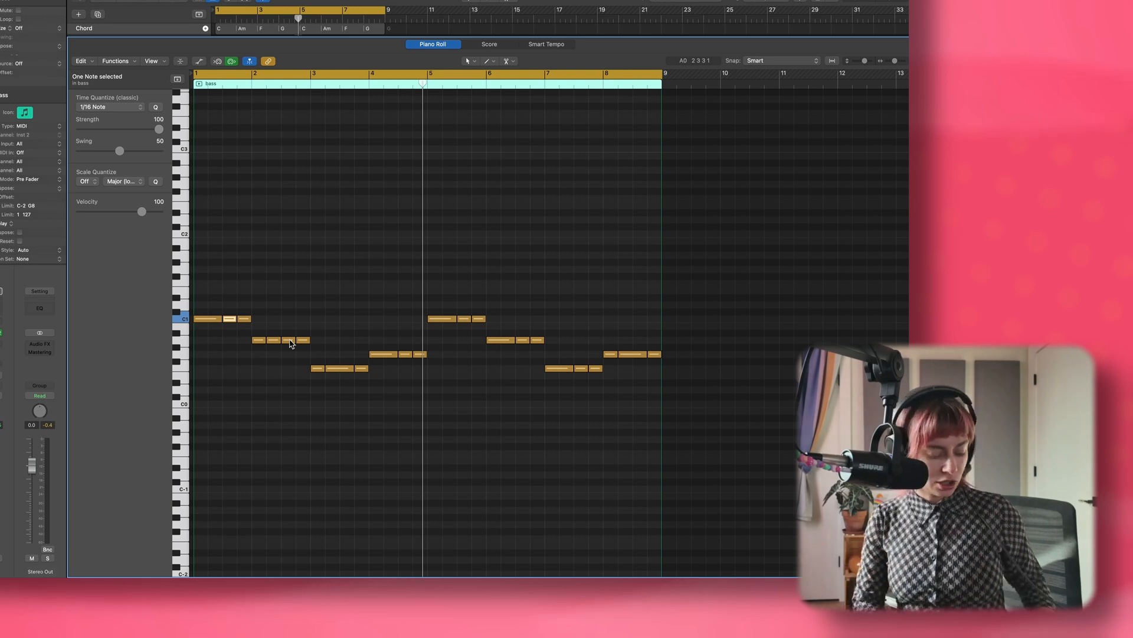
key(shift+alt+Down)
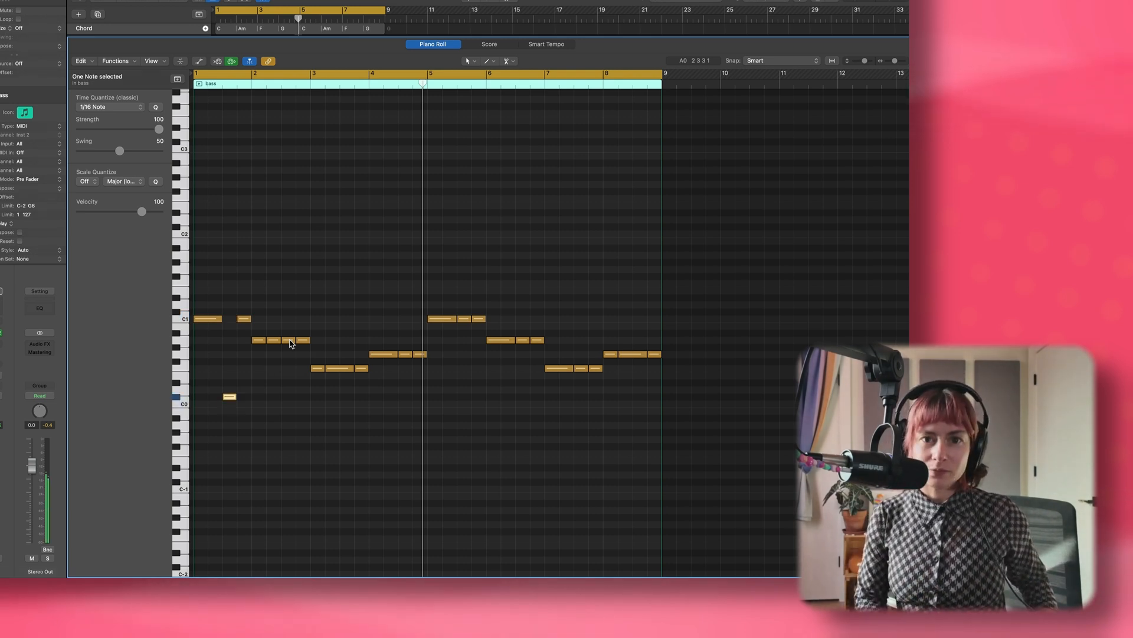
key(shift+alt+Up)
key(shift+alt+Up)
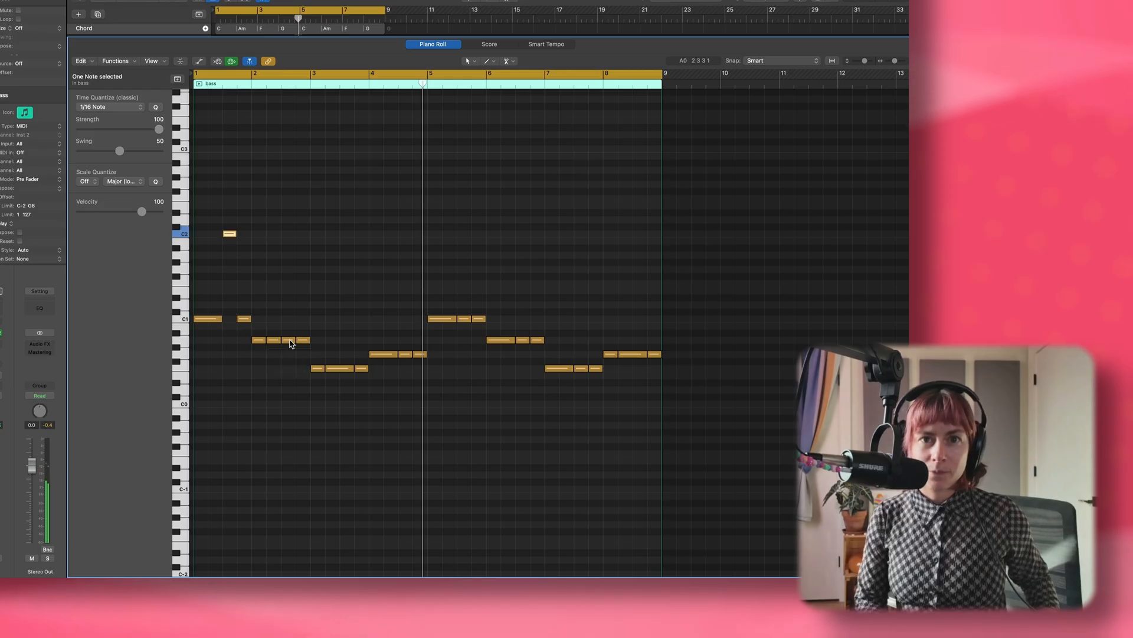
click(291, 341)
key(shift+alt+Up)
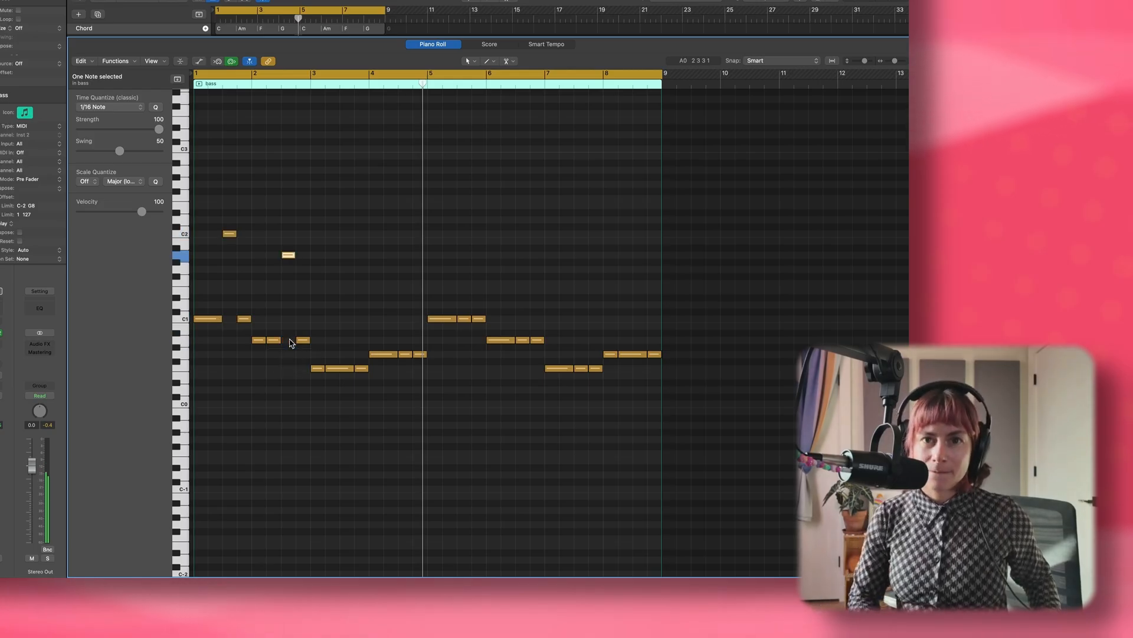
key(space)
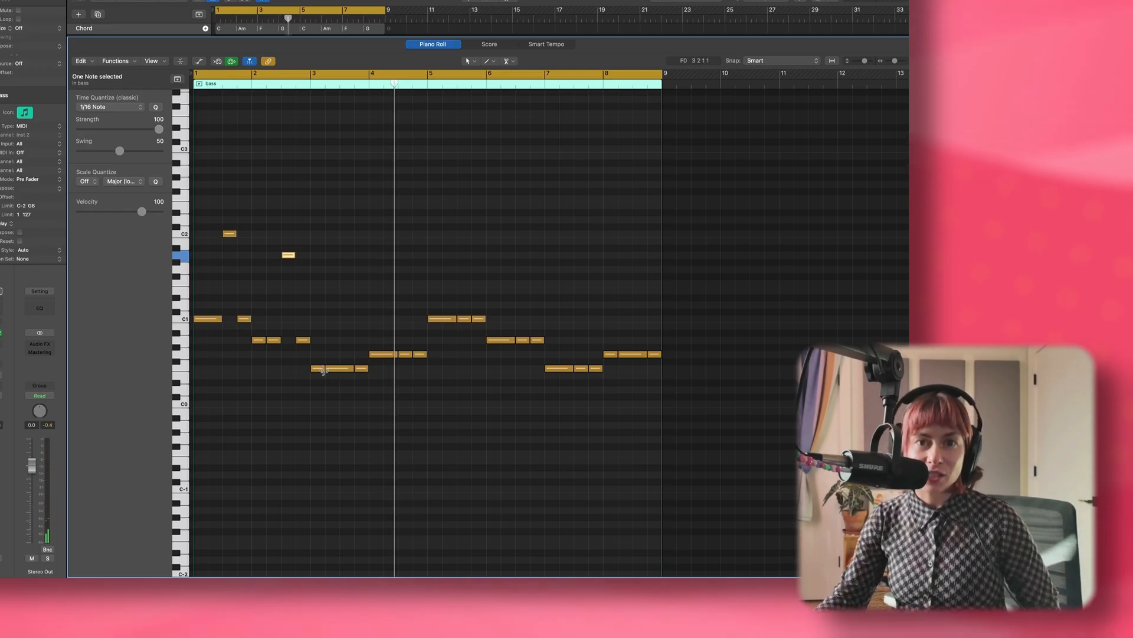
Split the last notes of bars 2 and 1 in half, lower their second halves to D#0 and A#0, and play the result.
right_click(303, 341)
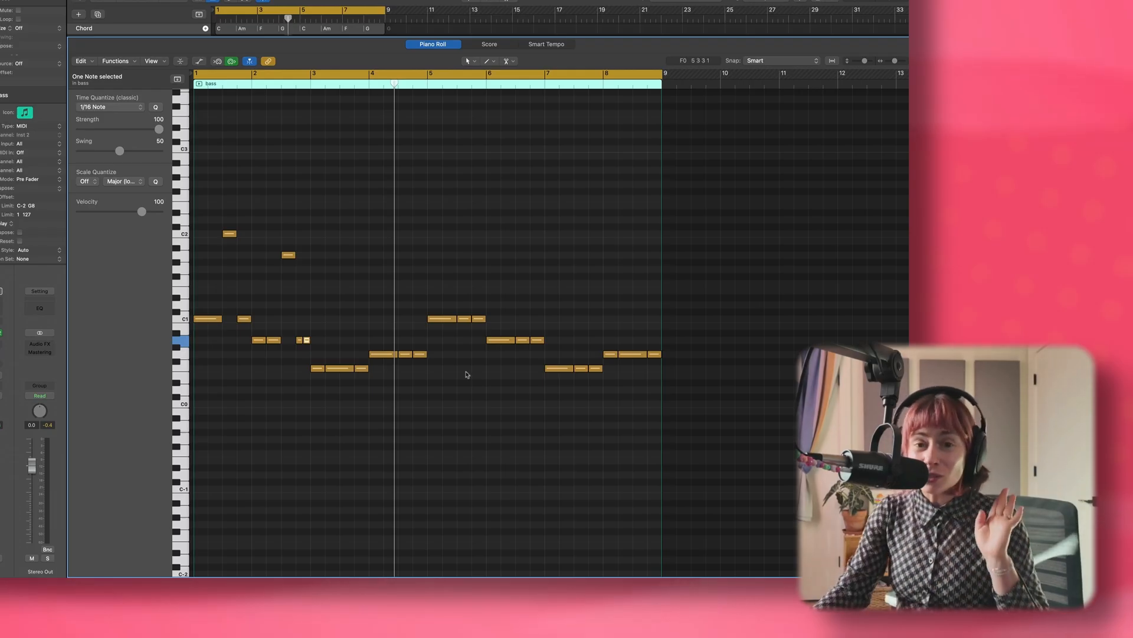
drag(306, 340, 306, 383)
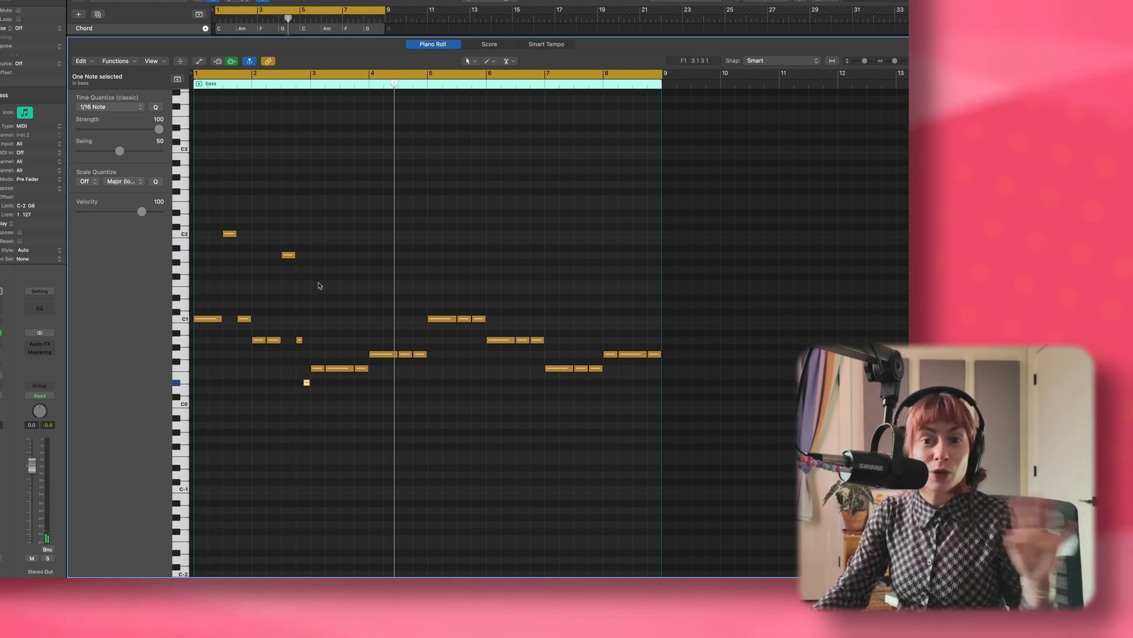
click(243, 318)
drag(248, 319, 248, 333)
key(space)
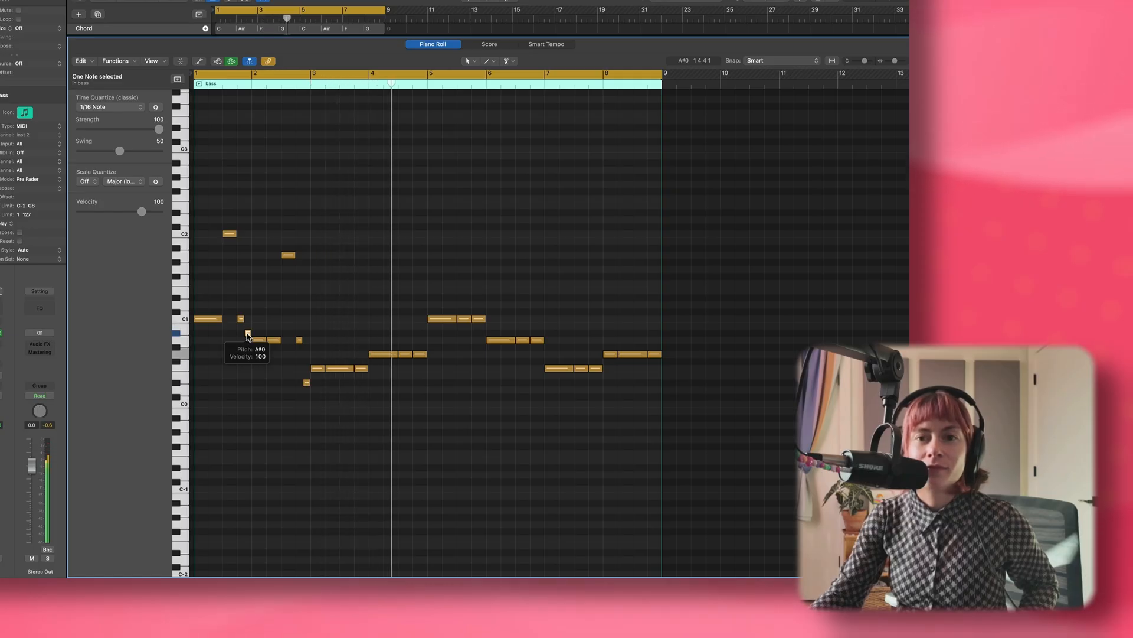
Try moving the final short notes of bars 1 and 2 to G0 and play the line.
key(space)
drag(247, 333, 247, 354)
key(space)
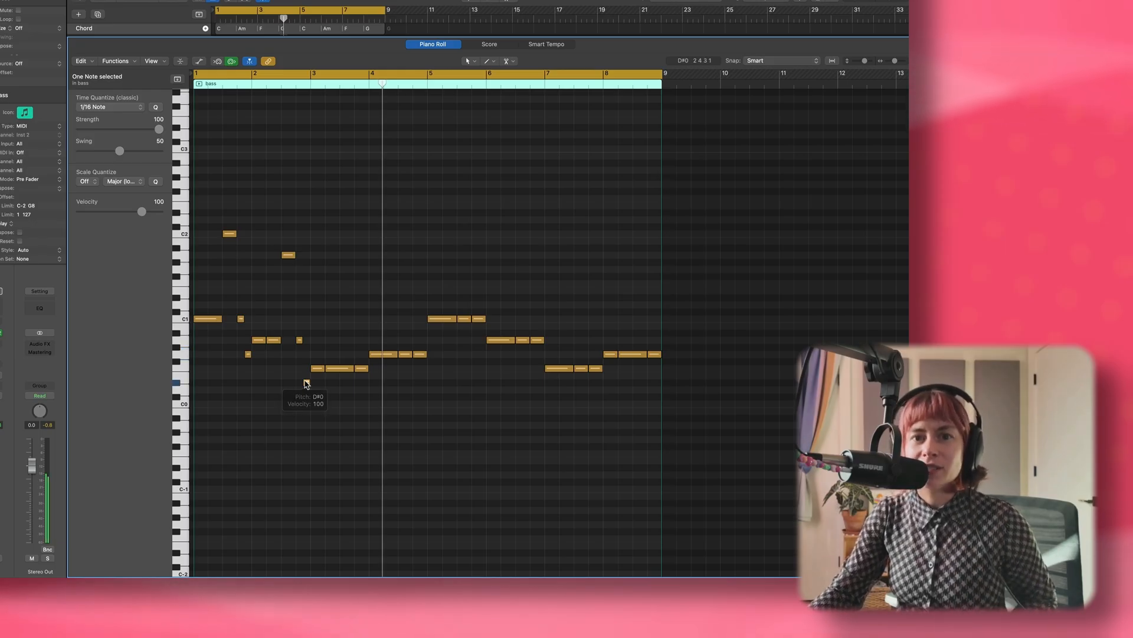
drag(306, 383, 305, 357)
key(space)
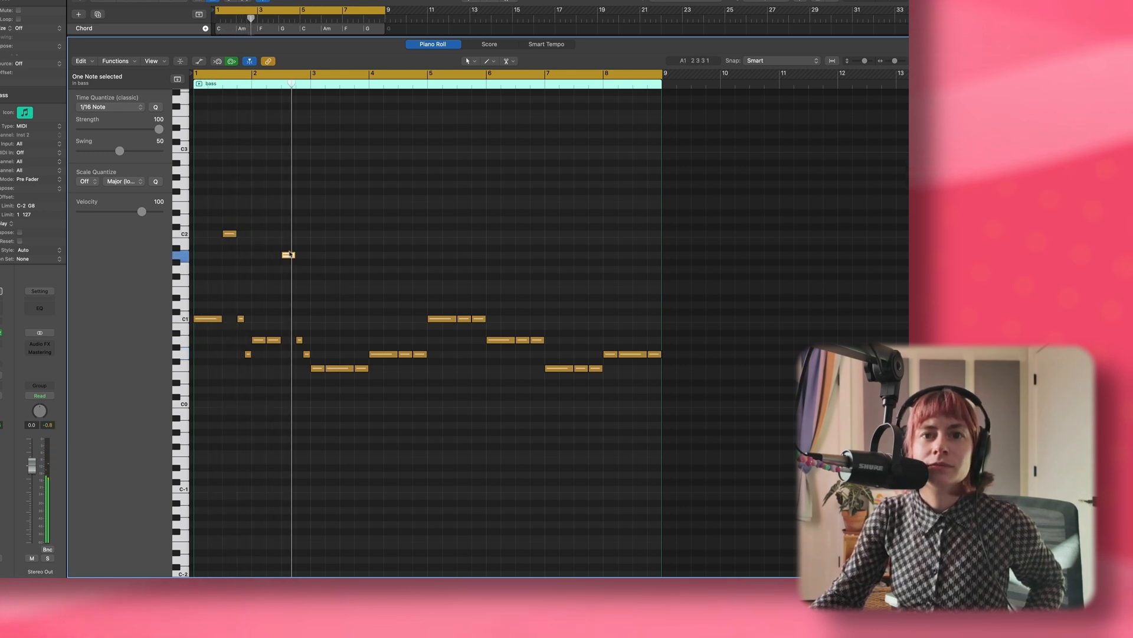
Align the high notes of bars 2 to 4 with bar 1's C2, audition them, and move all four down to G1.
drag(289, 254, 289, 236)
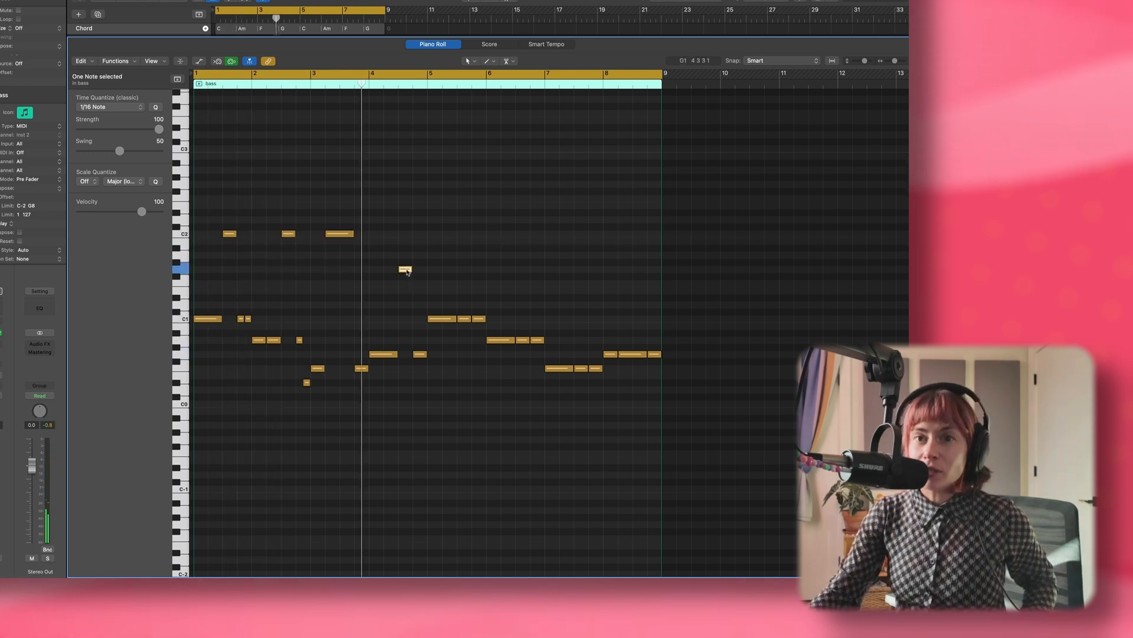
drag(408, 271, 407, 235)
key(space)
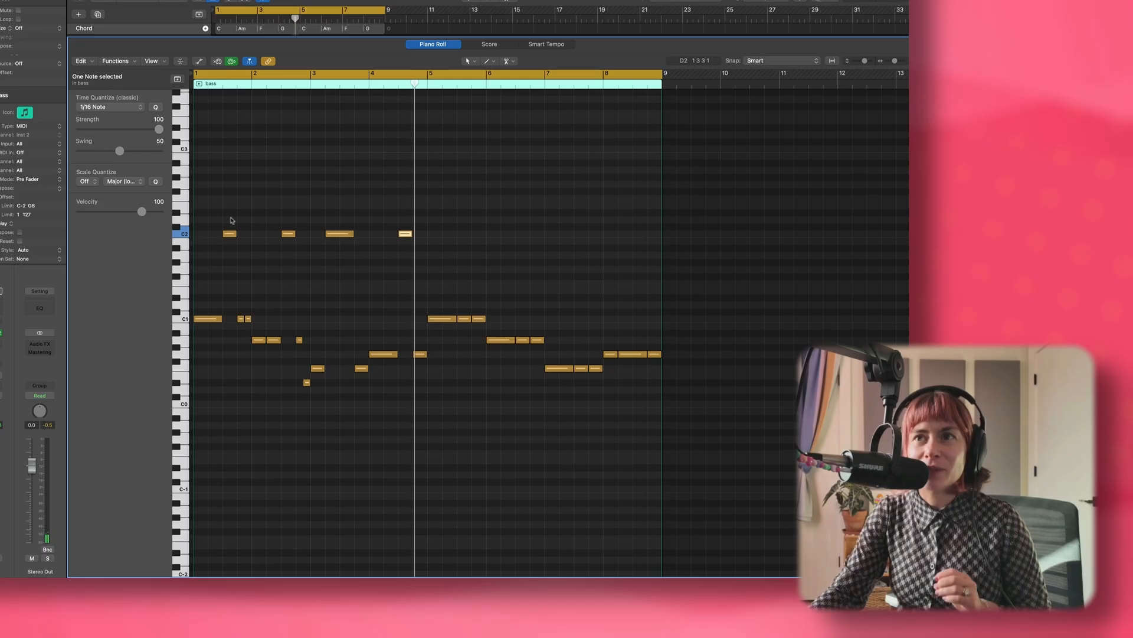
drag(215, 220, 418, 249)
drag(339, 234, 340, 268)
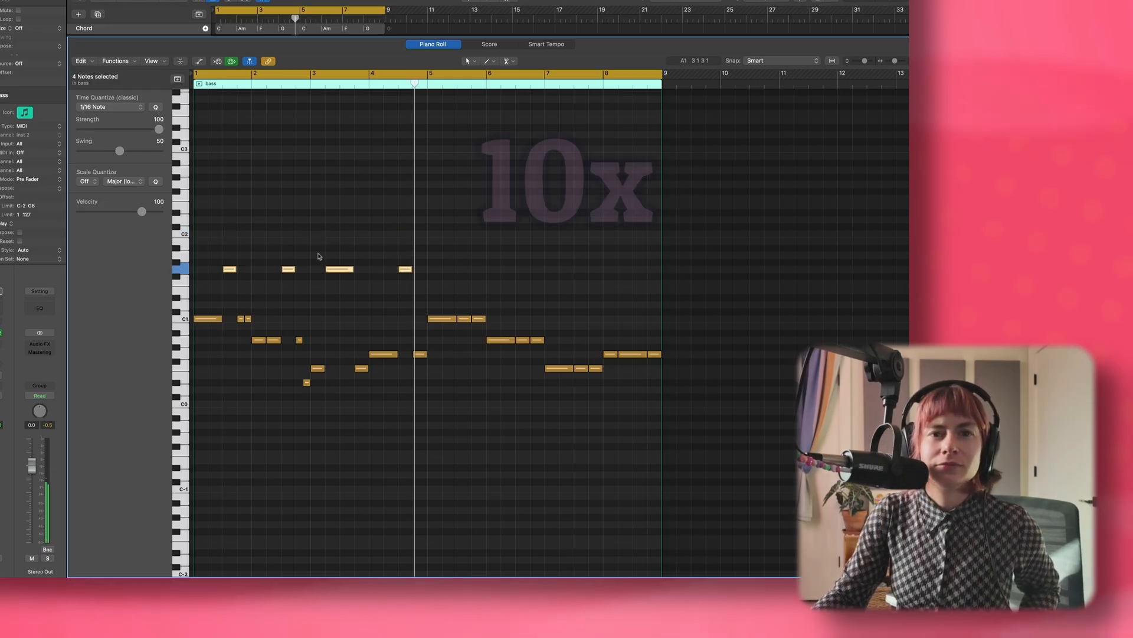
Extend bar 2's first note to beat 3 and replace the bar's last short notes with a copy of bar 1's C1–B0 pair.
drag(265, 340, 280, 340)
mouse_move(248, 319)
mouse_down()
mouse_move(247, 346)
mouse_move(247, 326)
mouse_up()
drag(293, 331, 327, 389)
key(Delete)
drag(248, 324, 306, 324)
In bar 3, extend the first note to beat 3 and start the G1 note there, and play from bar 1.
scroll(266, 354, up, 3)
drag(209, 412, 328, 462)
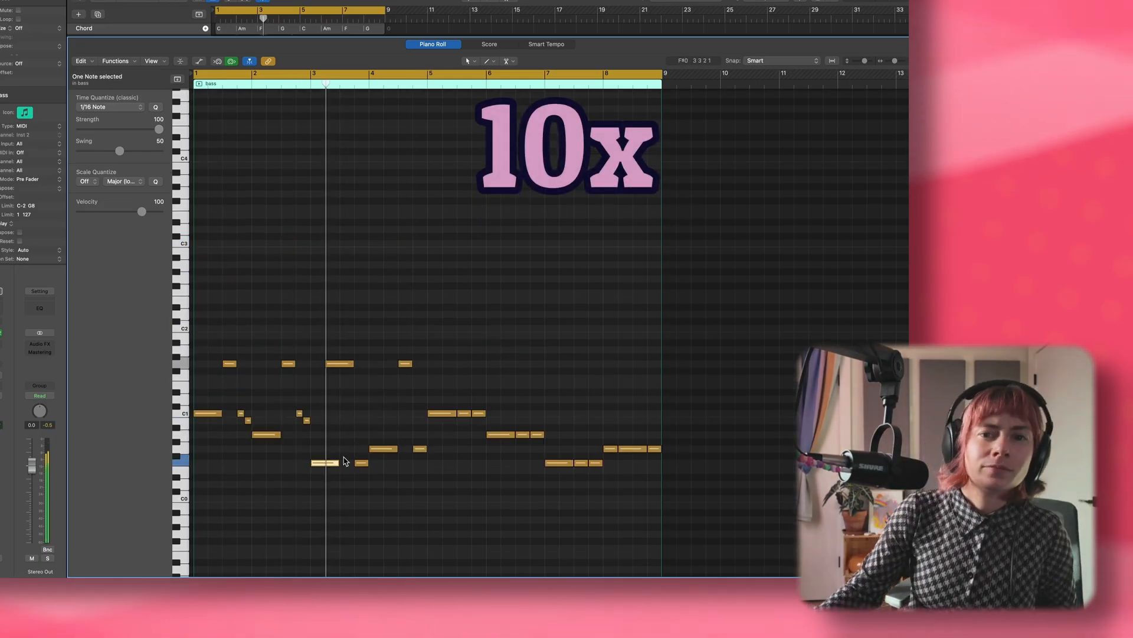
scroll(344, 463, down, 3)
drag(327, 270, 341, 269)
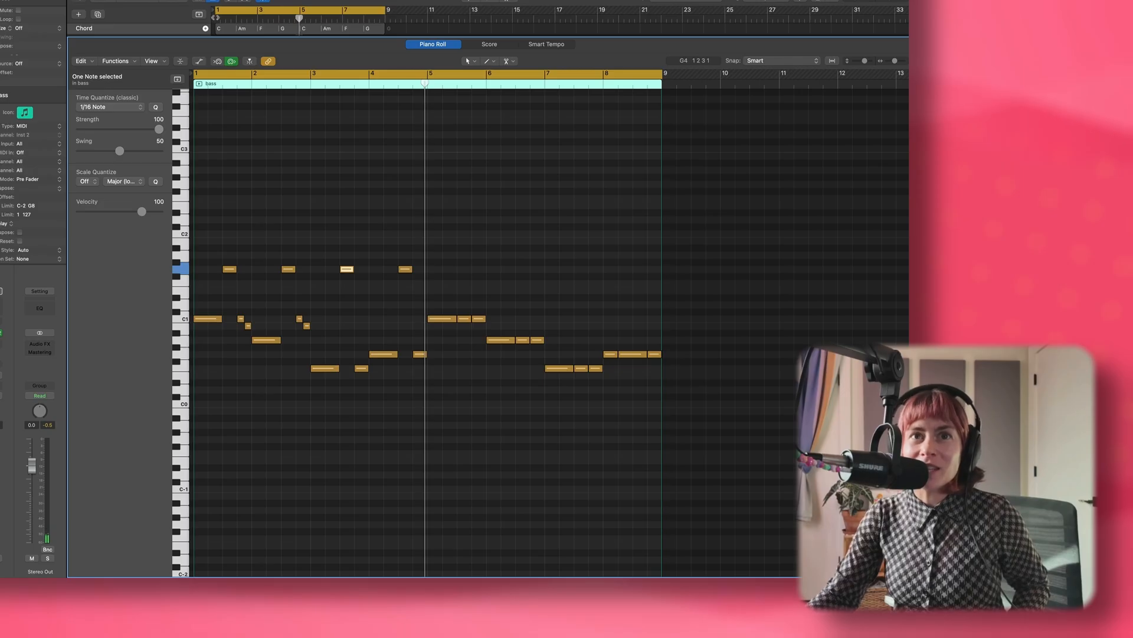
click(216, 18)
key(space)
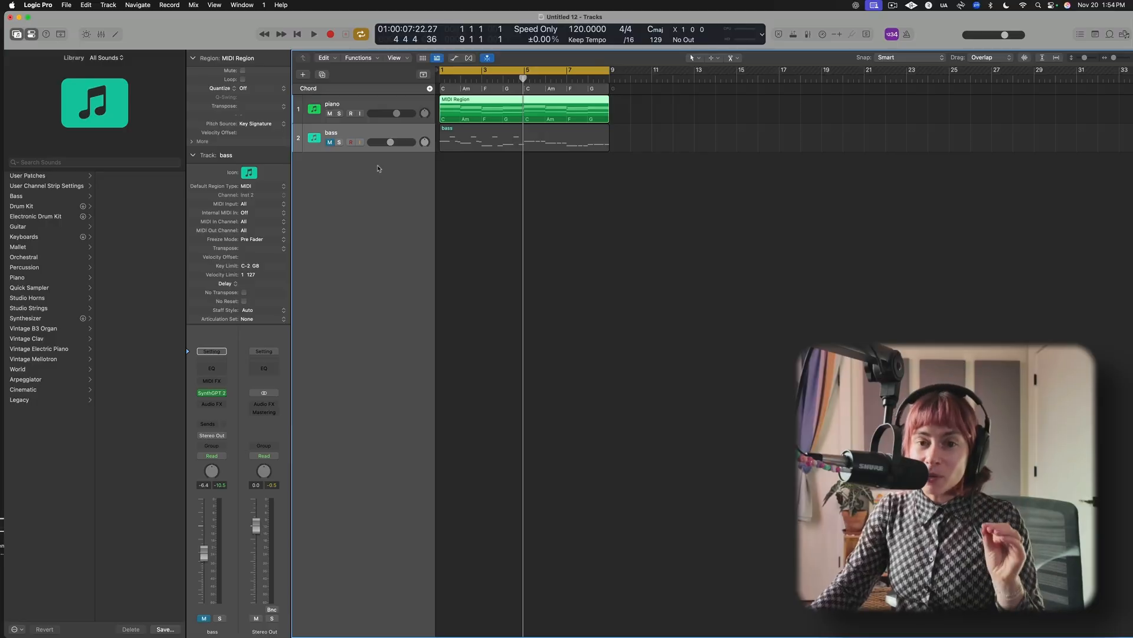
Duplicate the bass track and paste the long-note root bass region onto the new track at bar 1.
click(347, 130)
key(super+d)
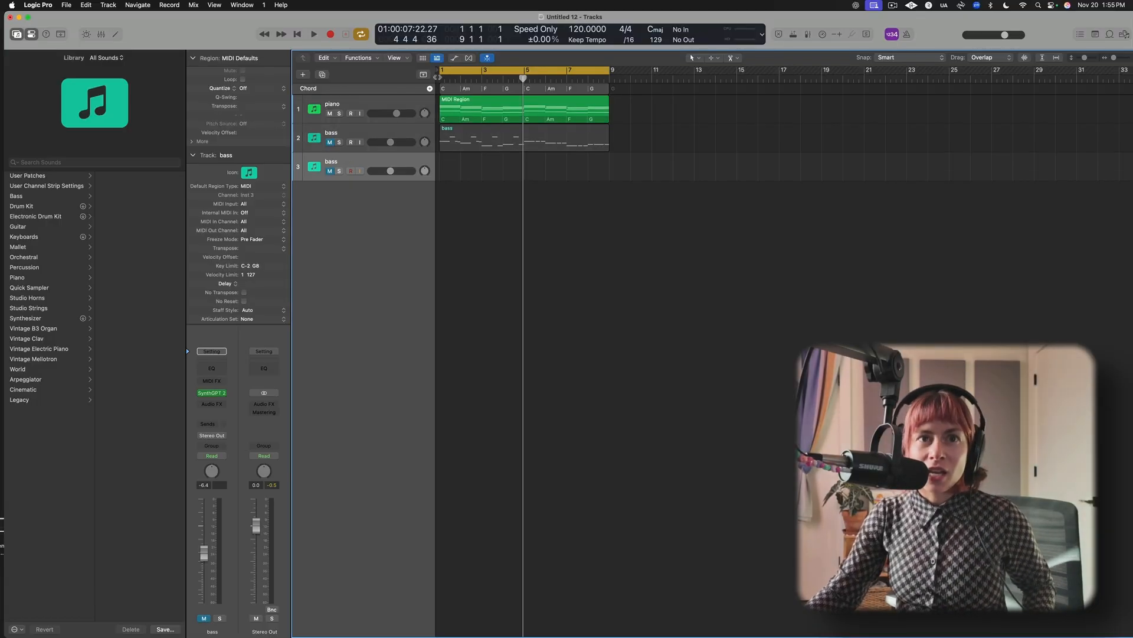
key(space)
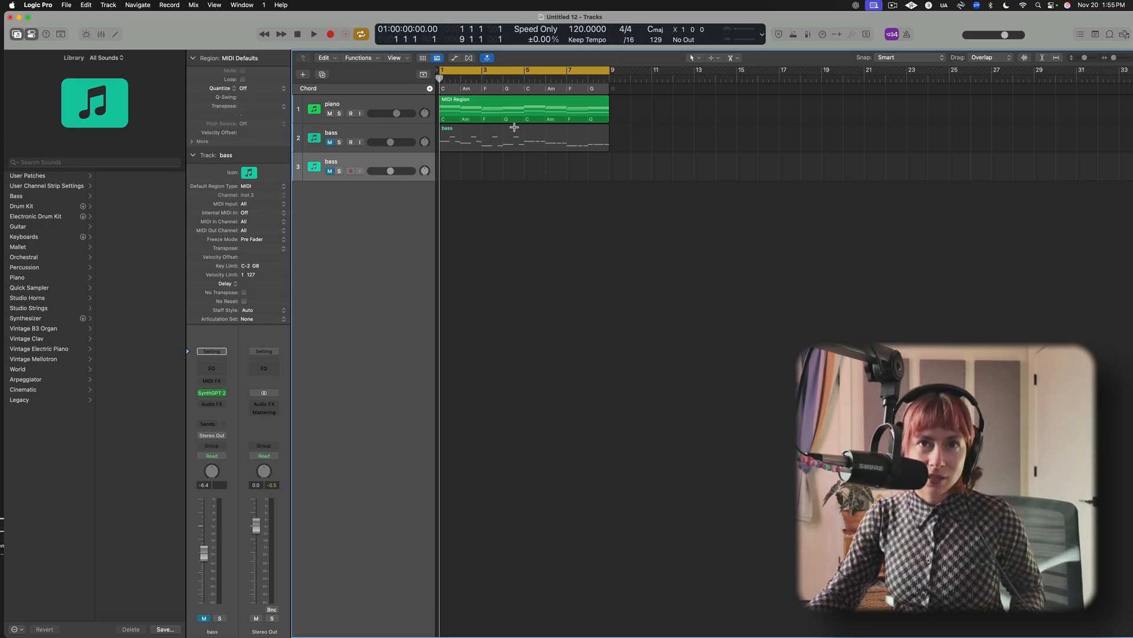
key(super+v)
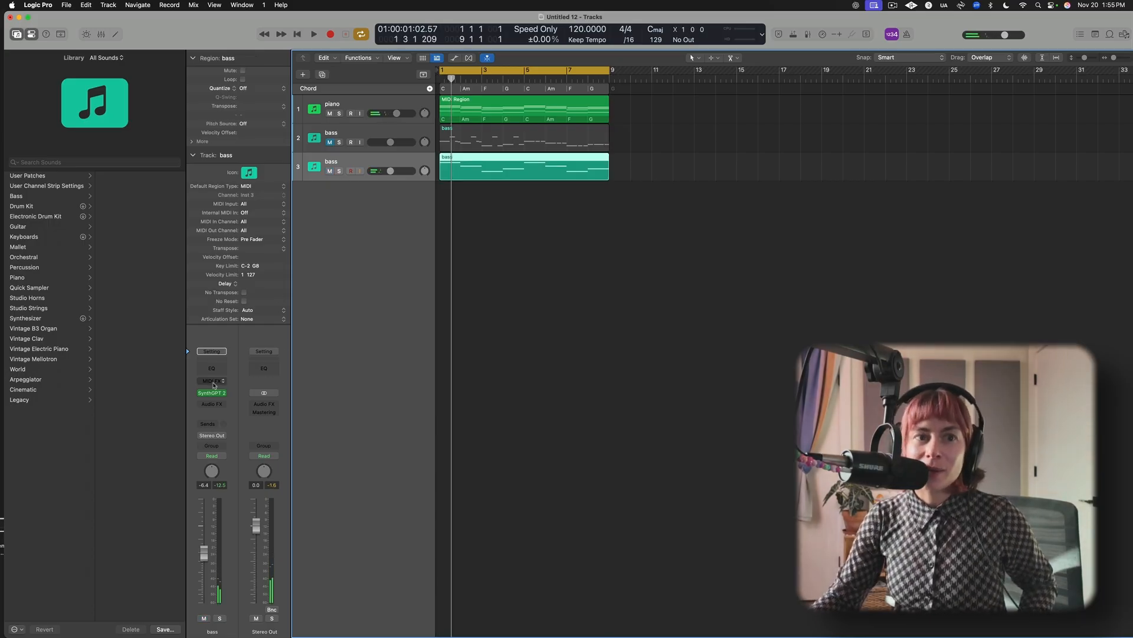
Insert an Arpeggiator on the new bass track and, during playback, set its octave range and variation to 2.
click(222, 381)
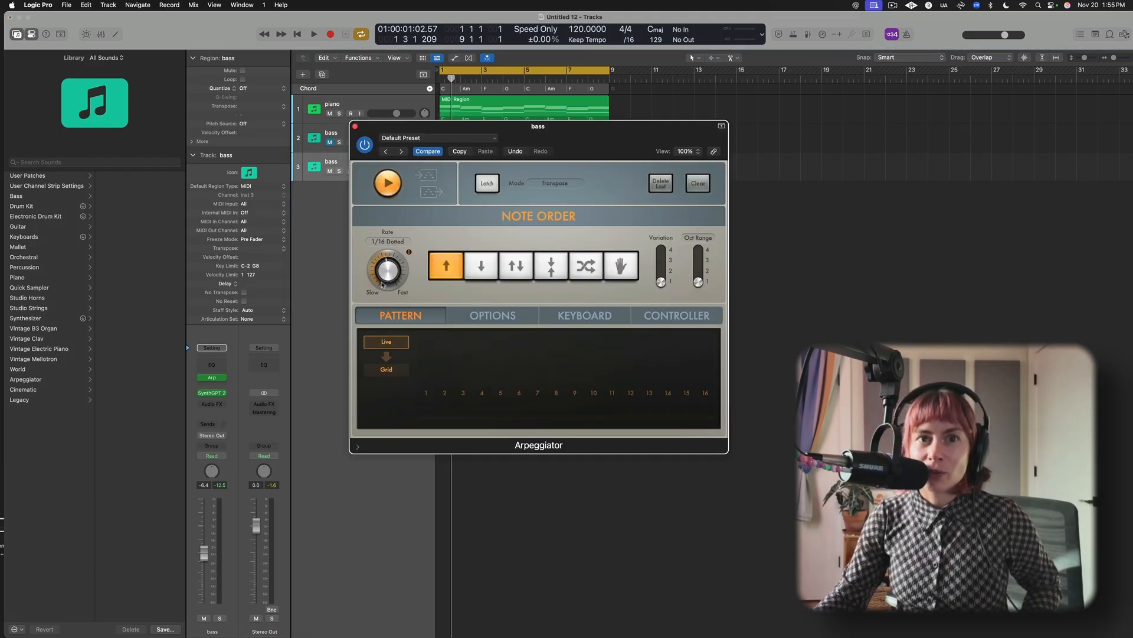
key(space)
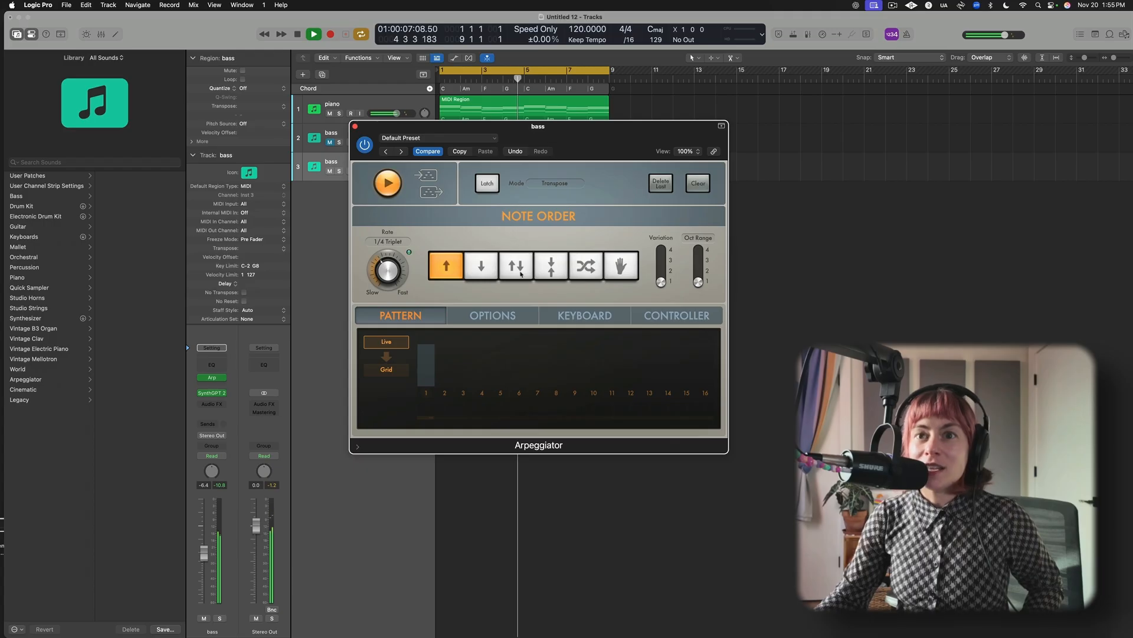
click(701, 264)
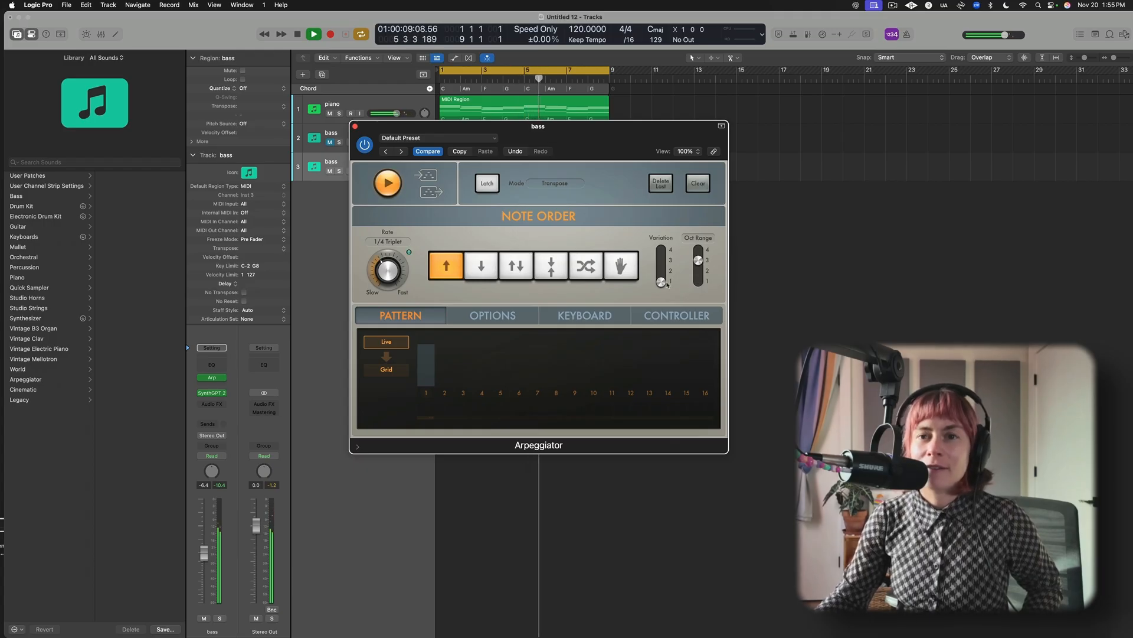
click(698, 273)
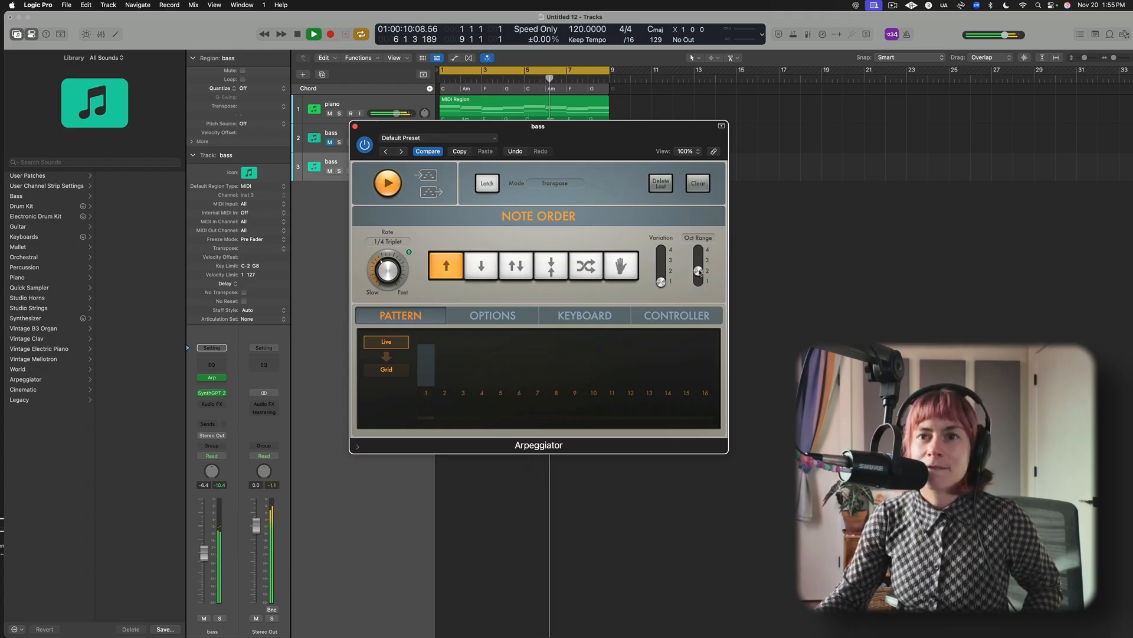
click(662, 271)
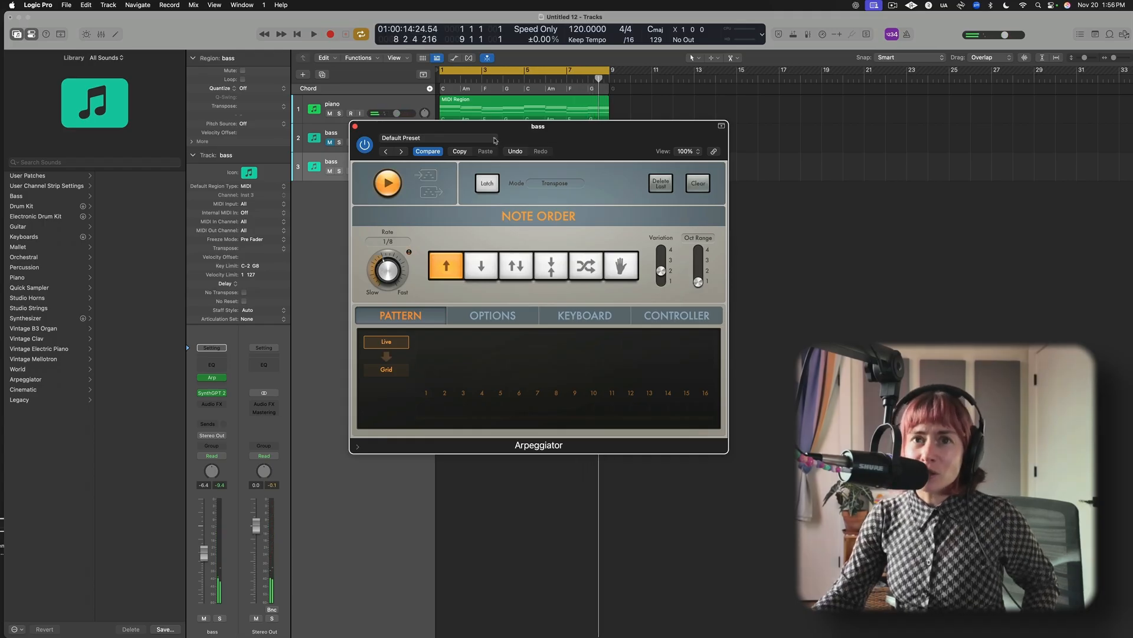
Audition the Arpeggiator preset Triplet Groove 01 with an adjusted rate, and load the preset Twelve Beats Cycle 03.
click(494, 140)
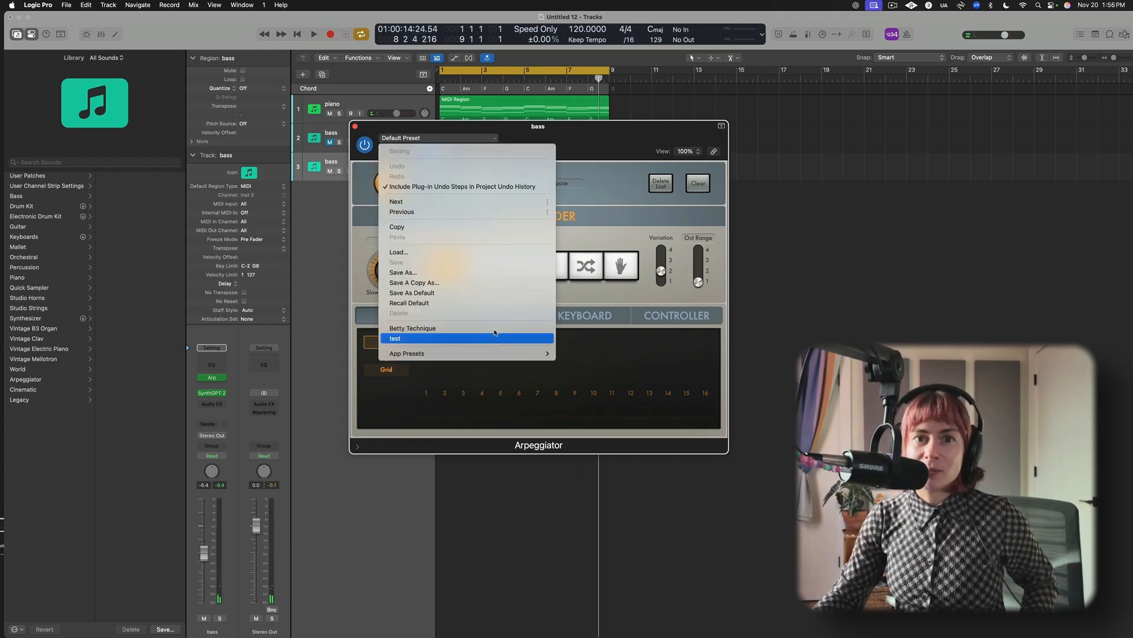
click(472, 353)
key(space)
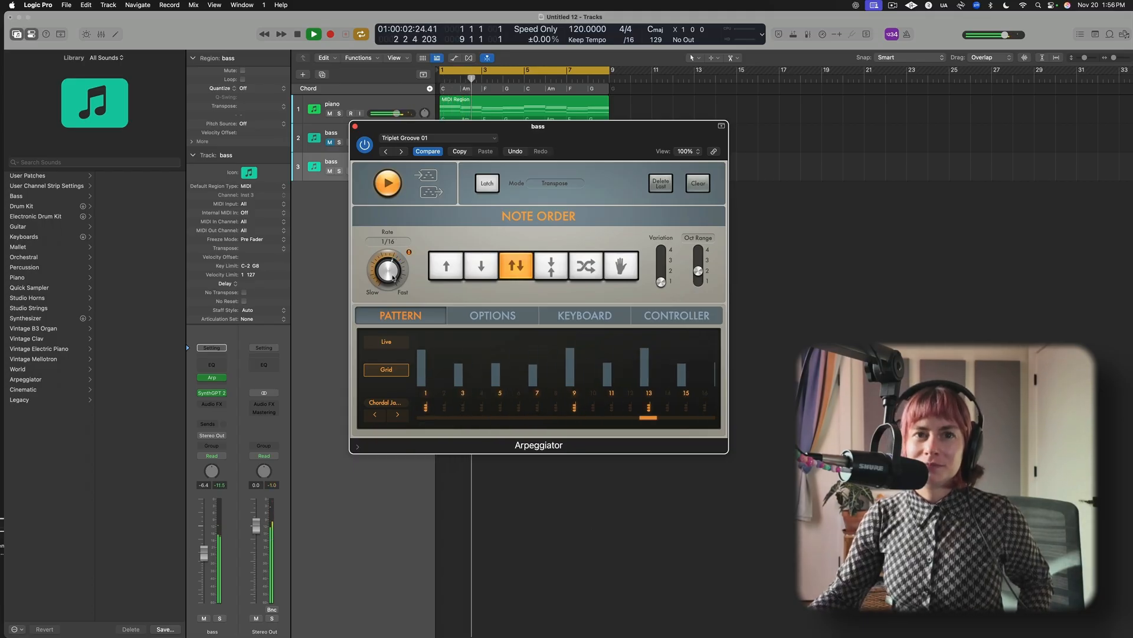
mouse_move(389, 272)
mouse_down()
mouse_move(392, 287)
mouse_move(381, 285)
mouse_up()
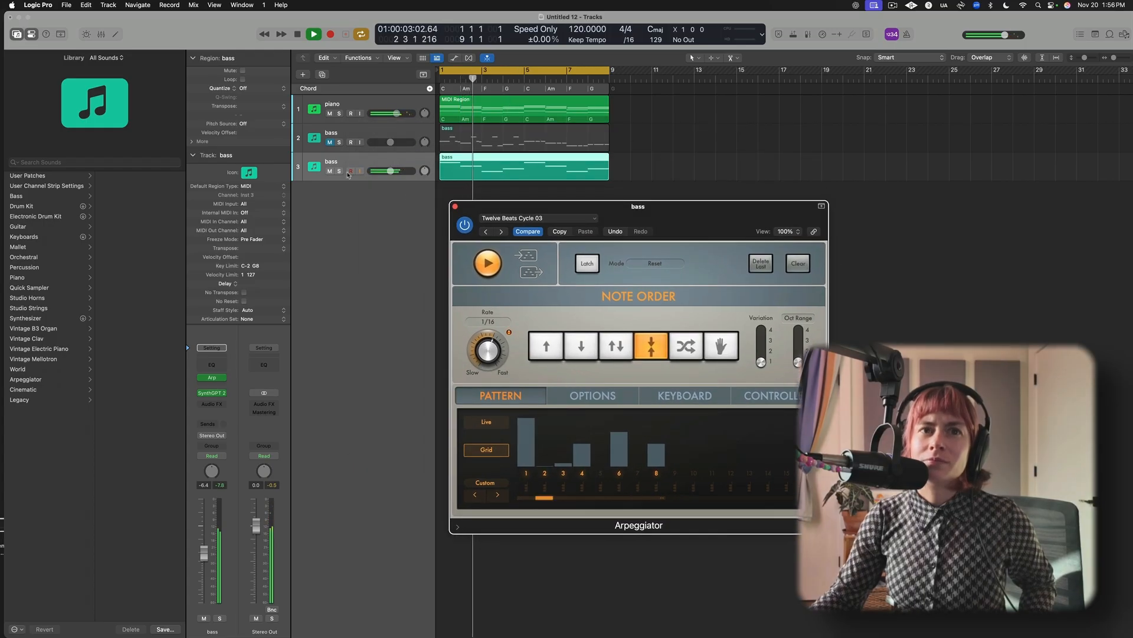
With the arpeggiated bass track soloed, raise its volume to -4.2 dB and set the Arpeggiator's octave range to 2.
click(339, 171)
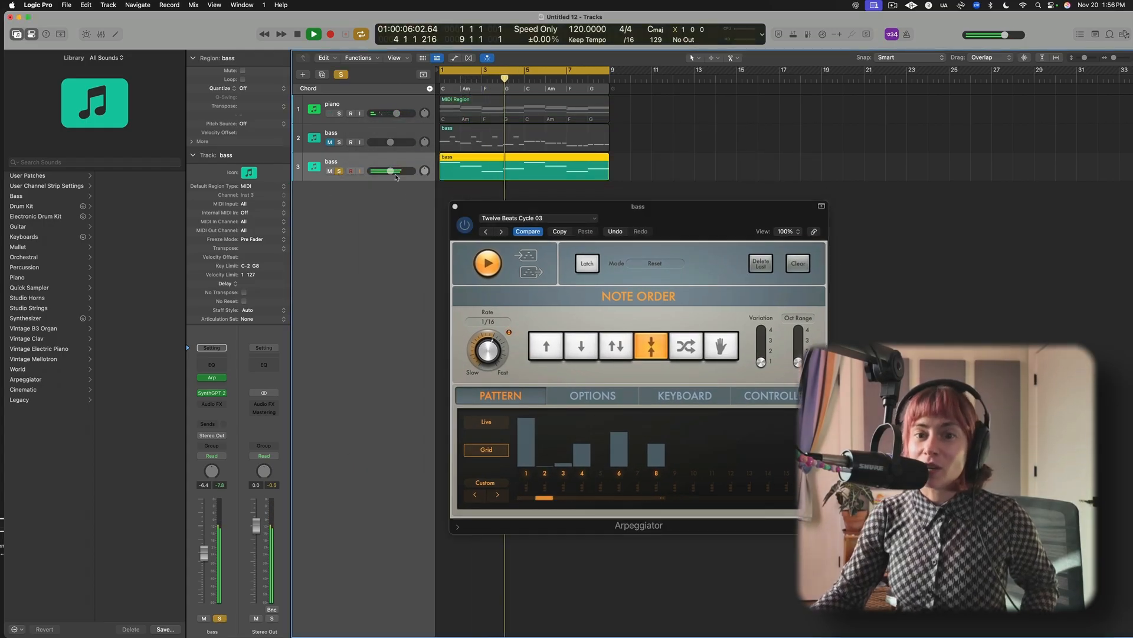
drag(390, 170, 394, 172)
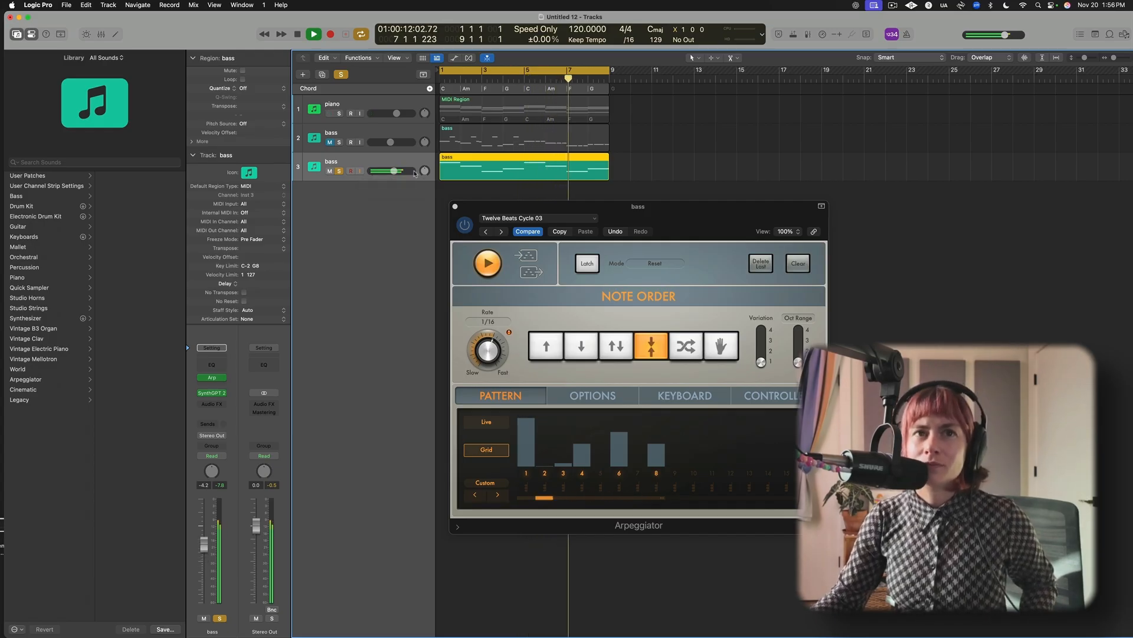
drag(798, 361, 798, 351)
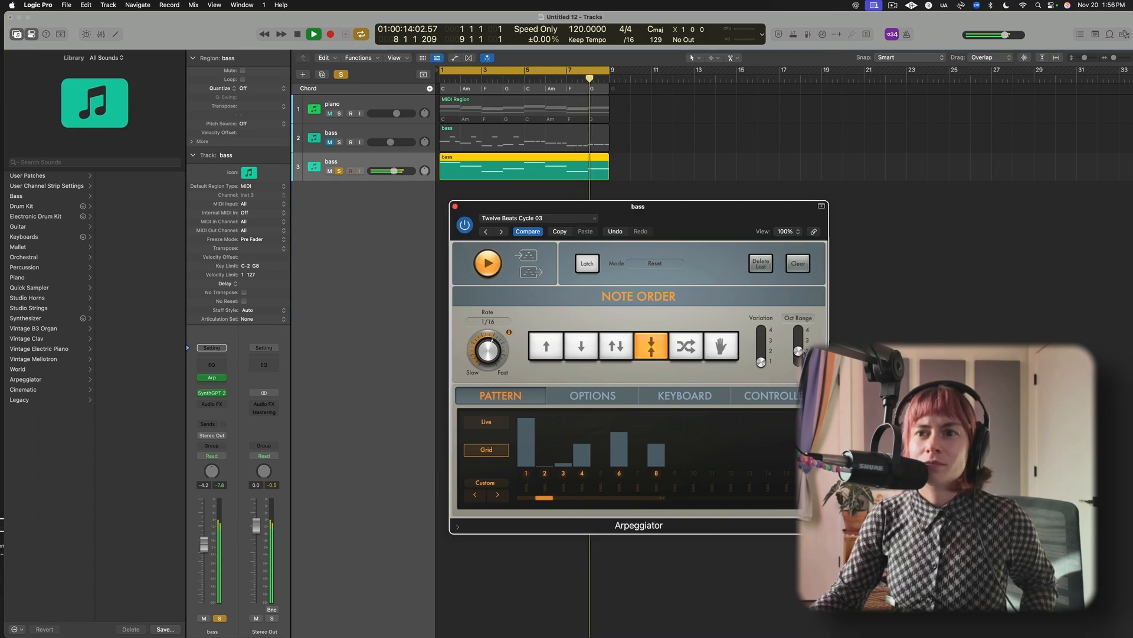